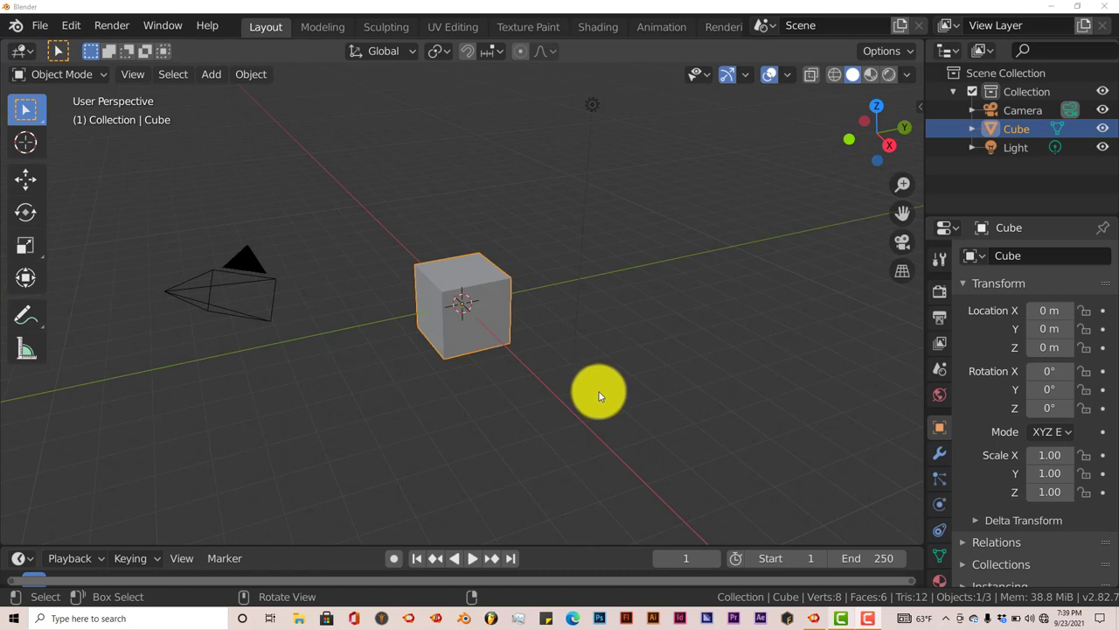
Search the Preferences add-ons list for 'scene', cancelling an add-on file install
middle_click_drag(600, 395, 592, 413)
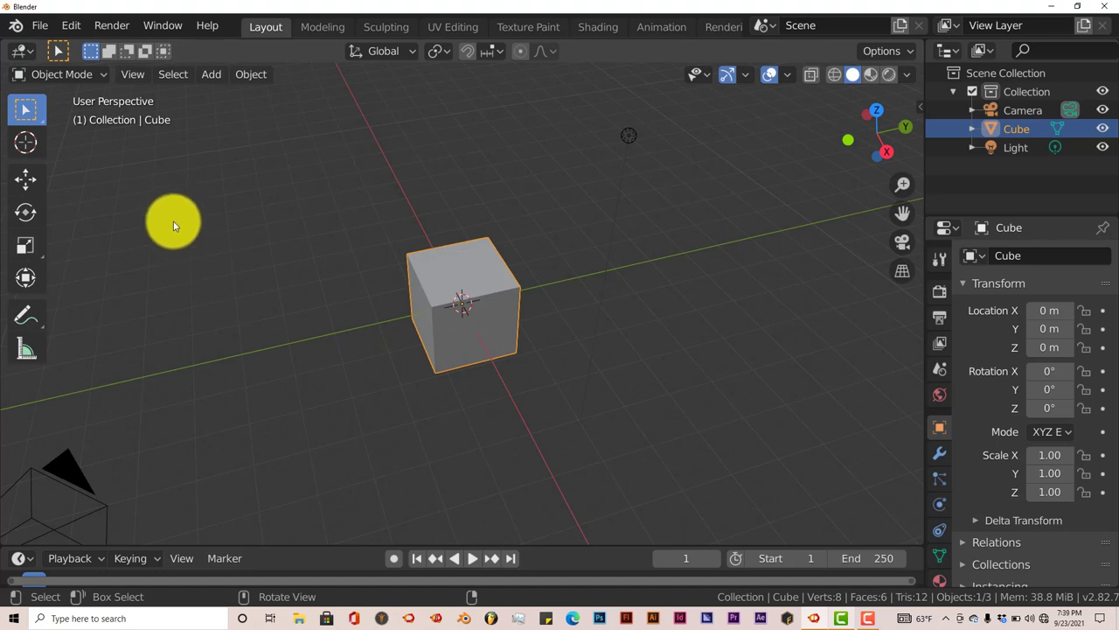
left_click(75, 28)
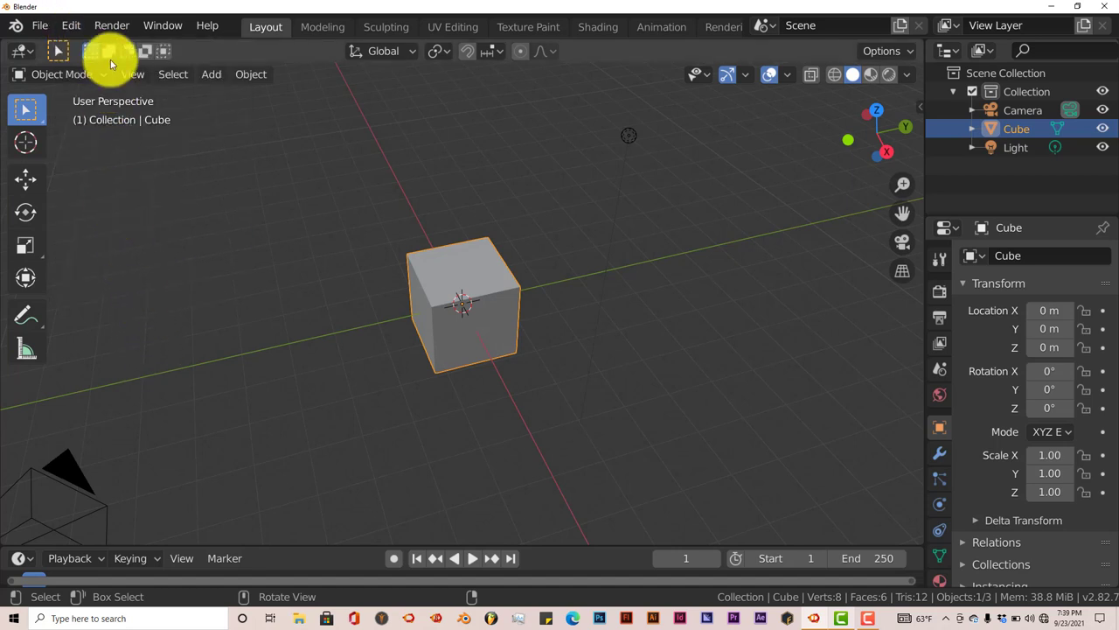
left_click(73, 32)
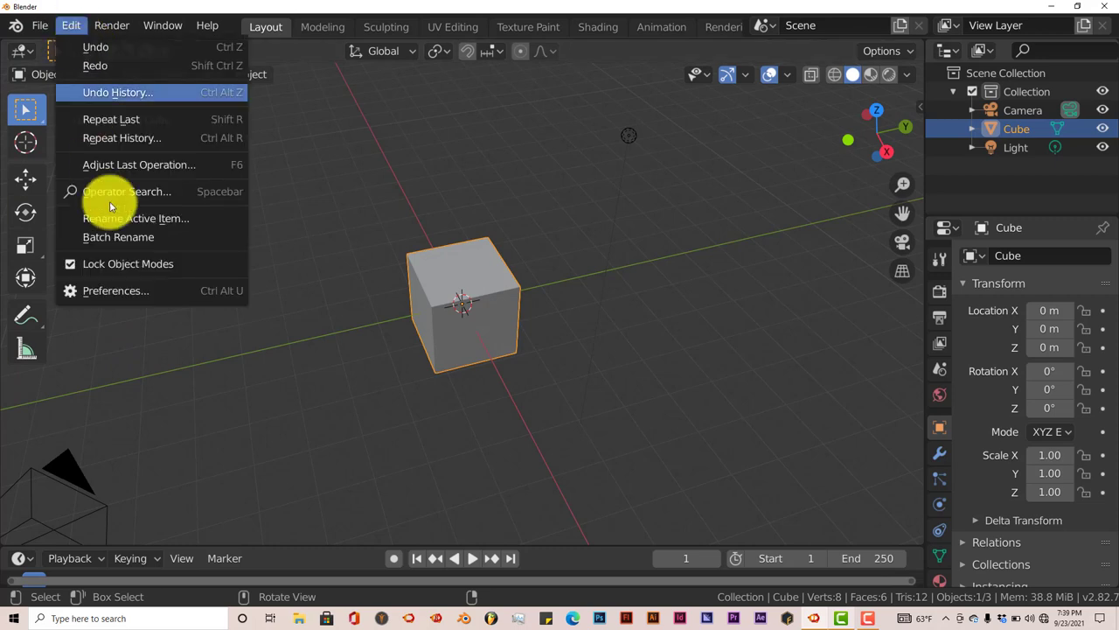
left_click(112, 292)
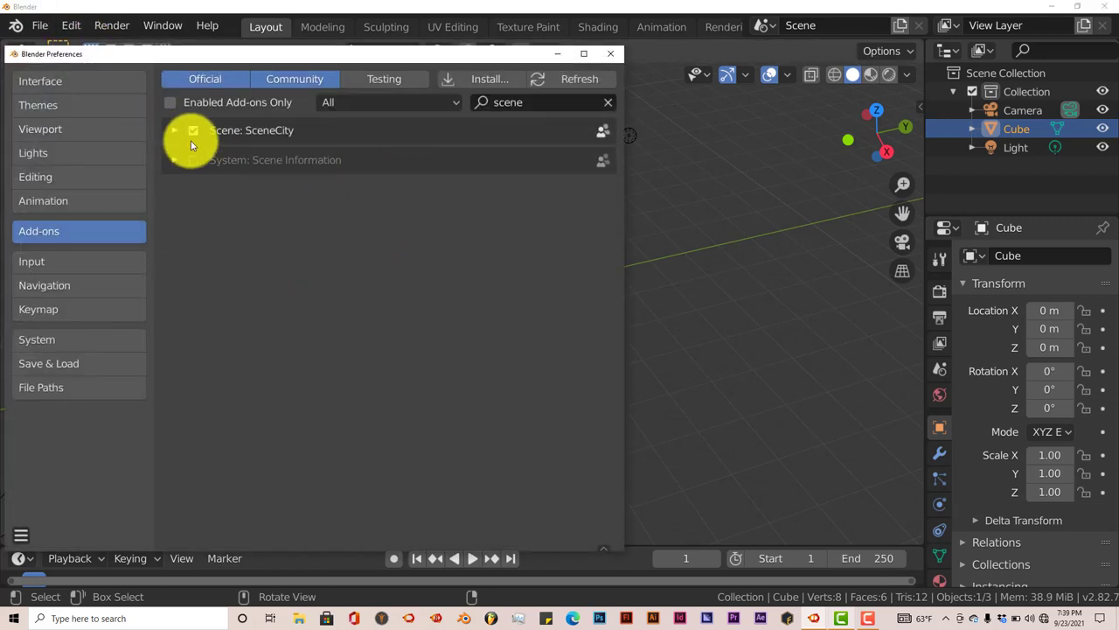
left_click(607, 102)
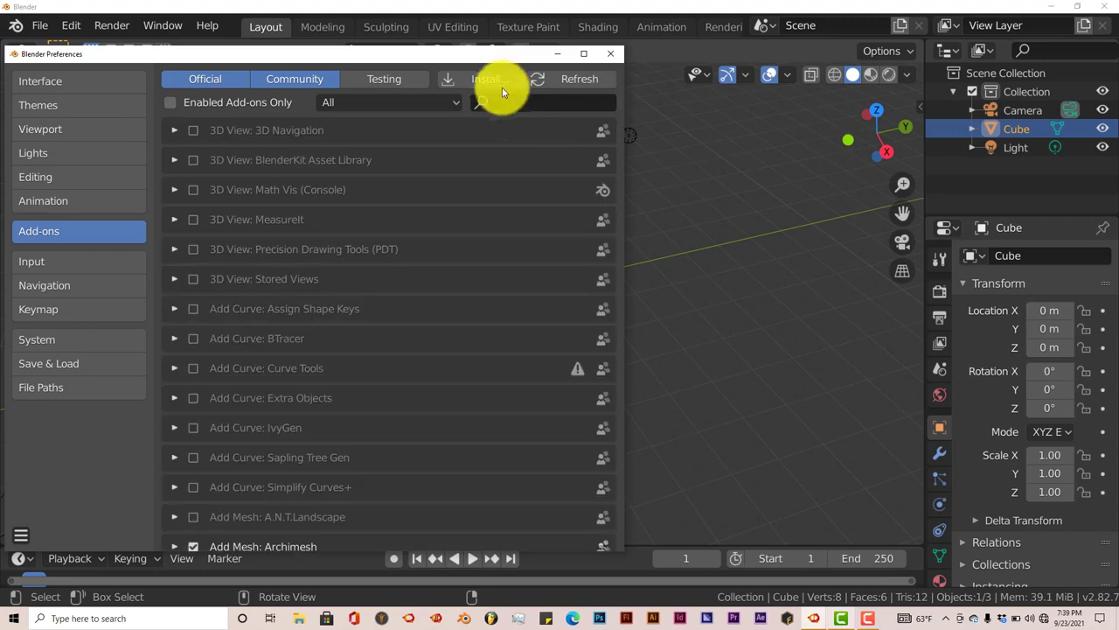
left_click(502, 81)
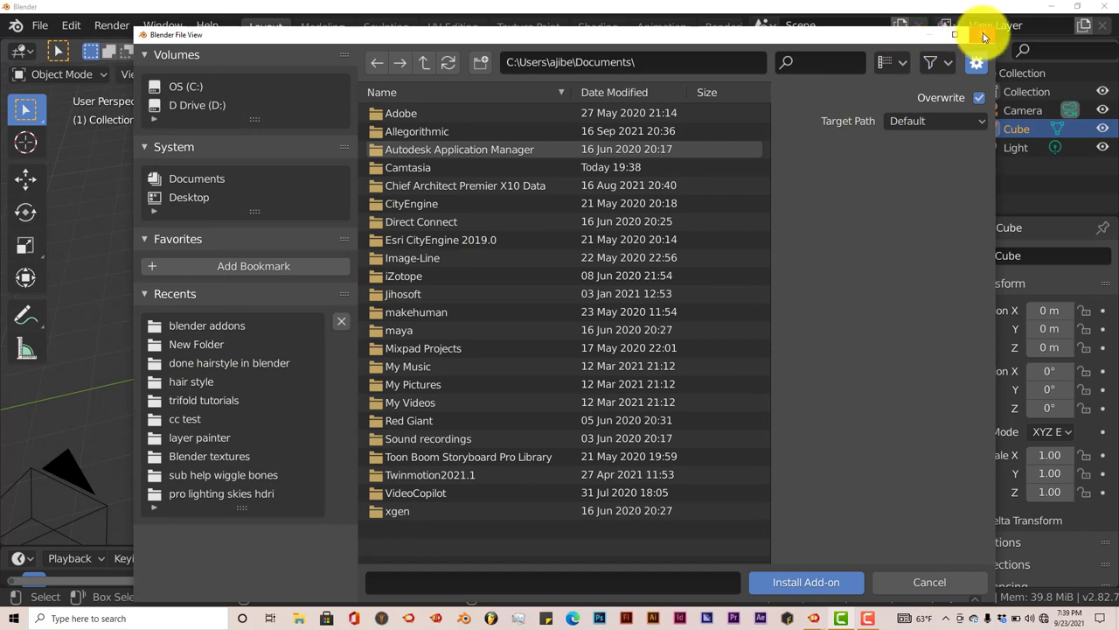
left_click(910, 582)
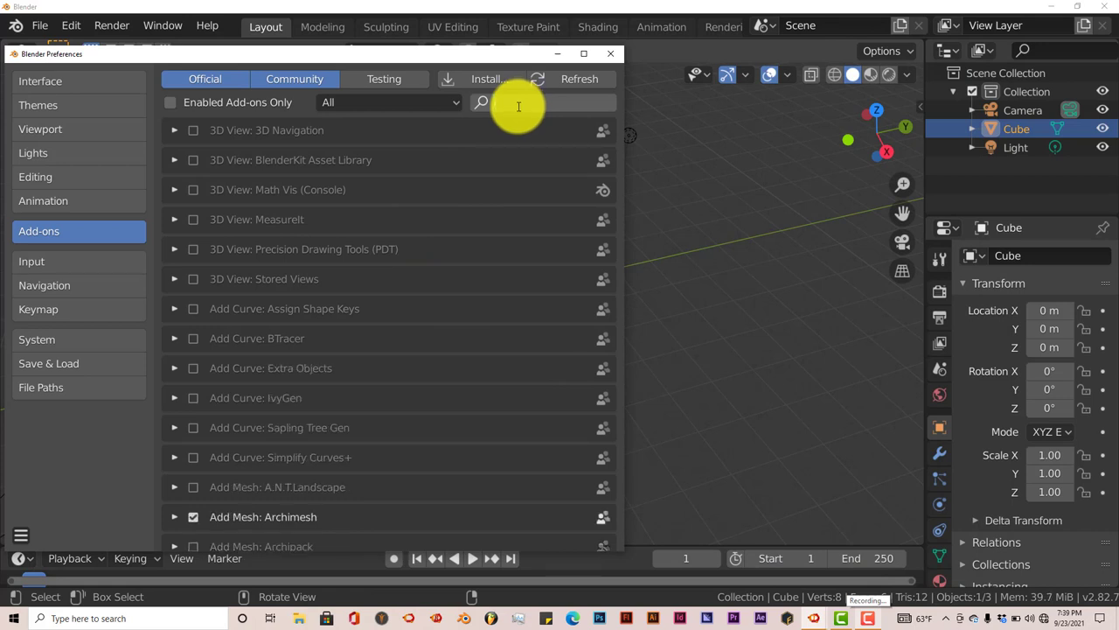
type("scen")
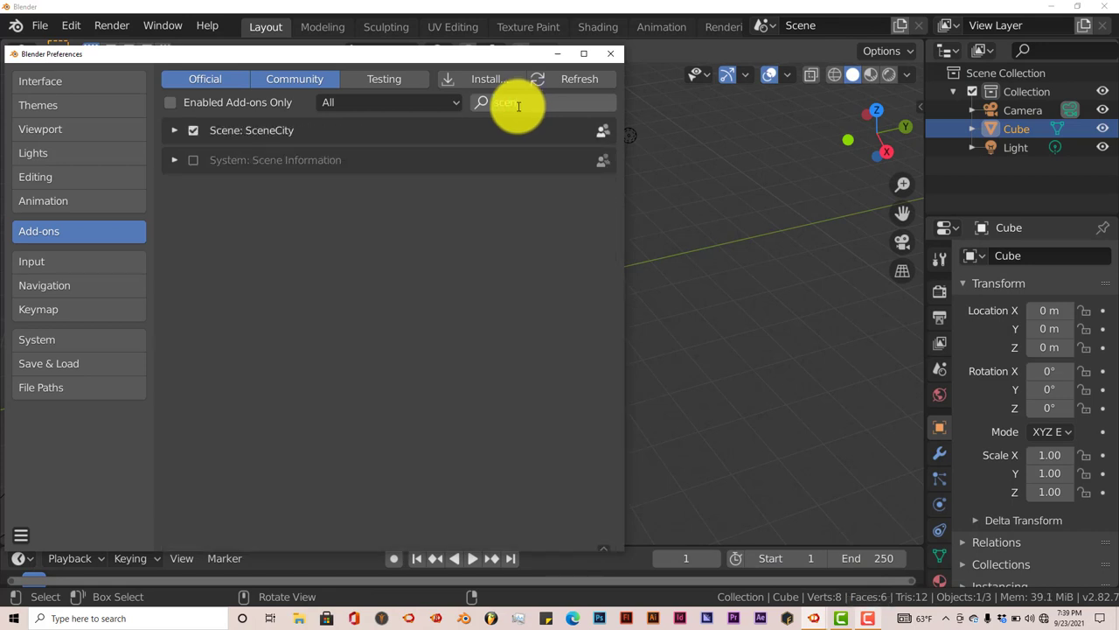
type("e")
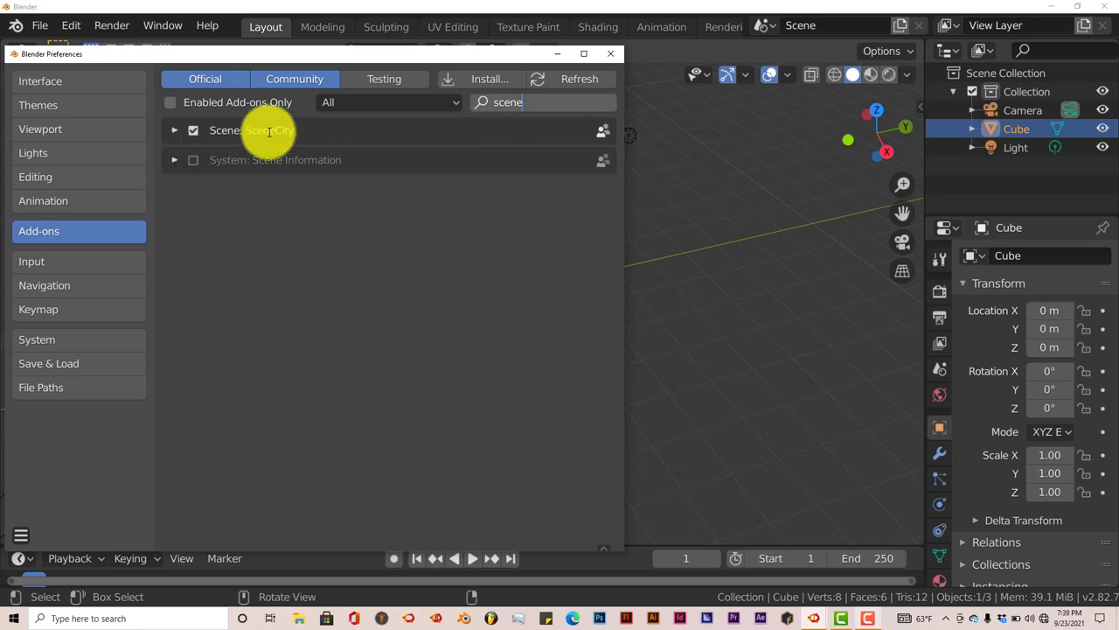
Close Preferences and delete the default cube, leaving only the camera and light
left_click(615, 52)
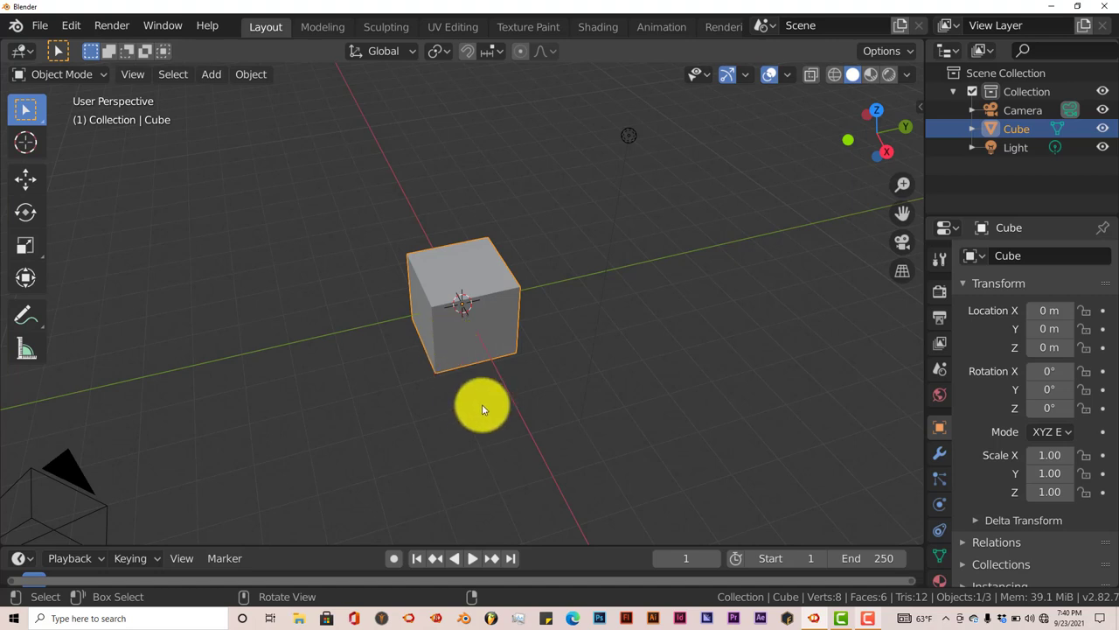
mouse_move(471, 412)
middle_mouse_down()
mouse_move(458, 417)
mouse_move(462, 396)
middle_mouse_up()
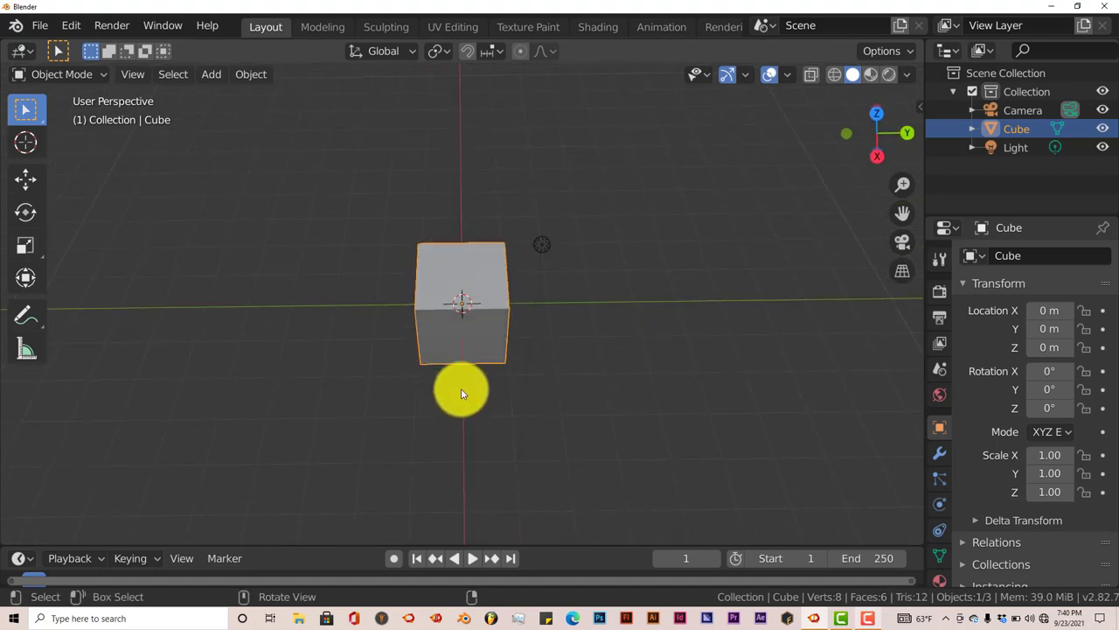
key("Delete")
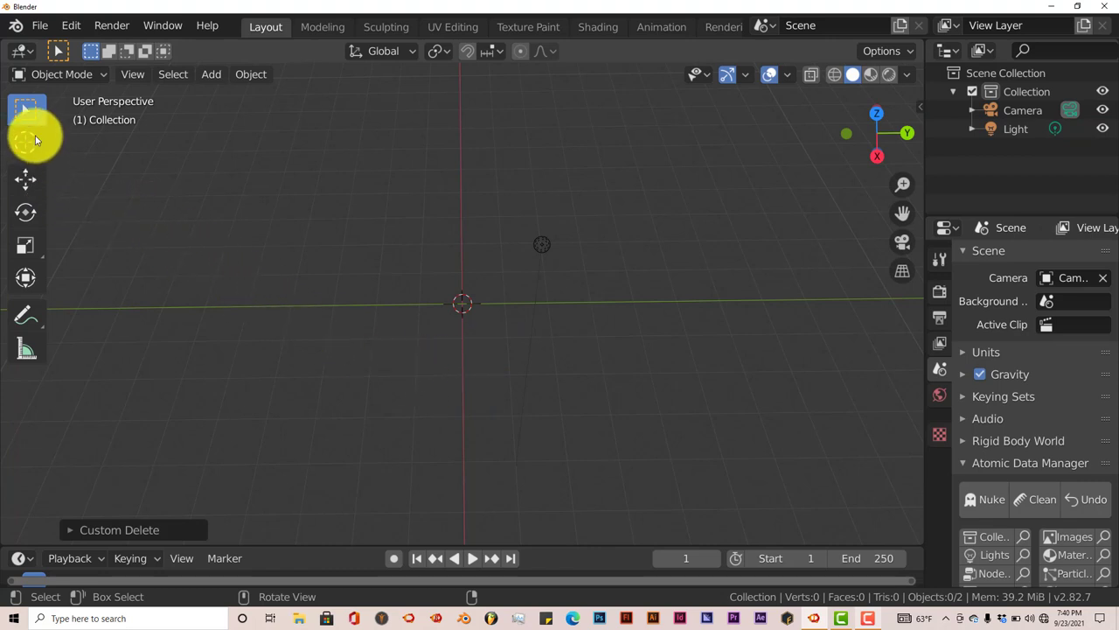
Switch the area to the SceneCity node editor and link the city assets and presets library
left_click(31, 50)
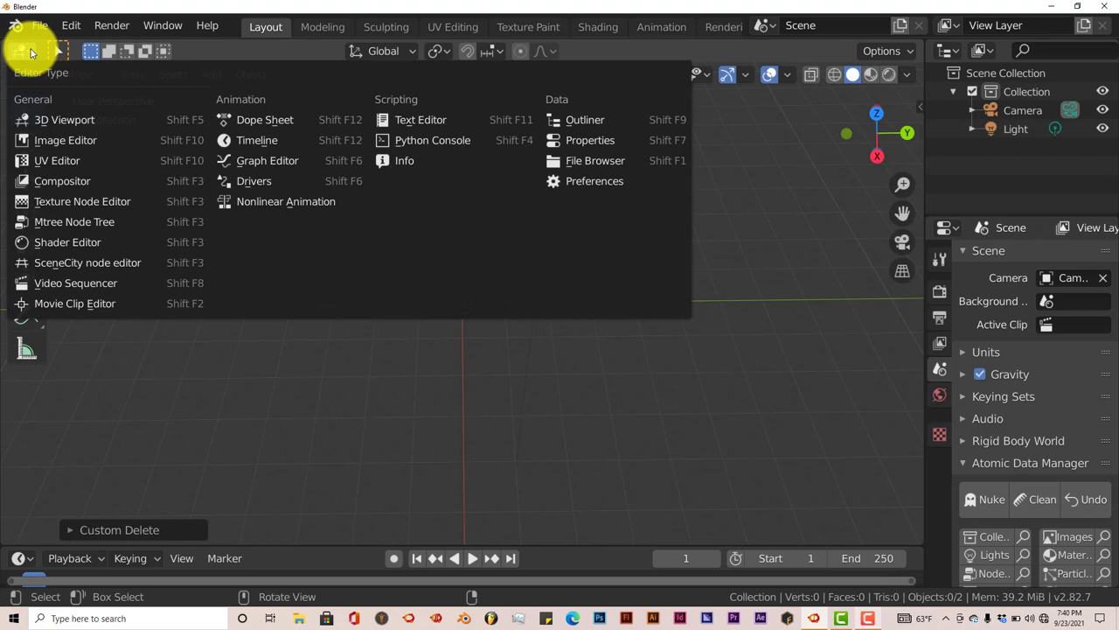
left_click(60, 265)
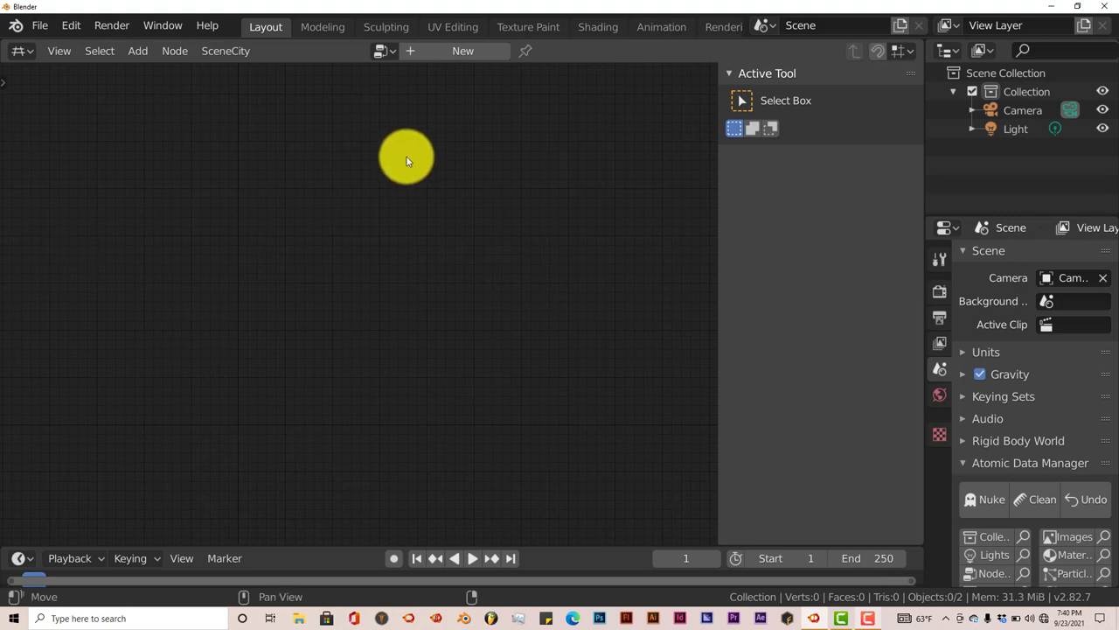
left_click(226, 50)
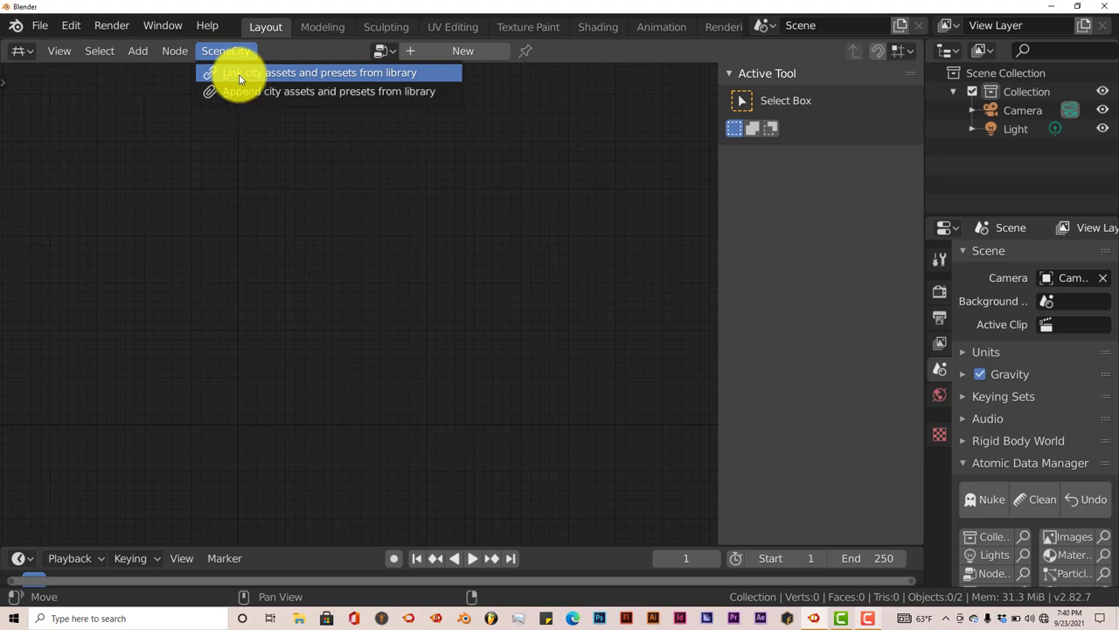
left_click(240, 79)
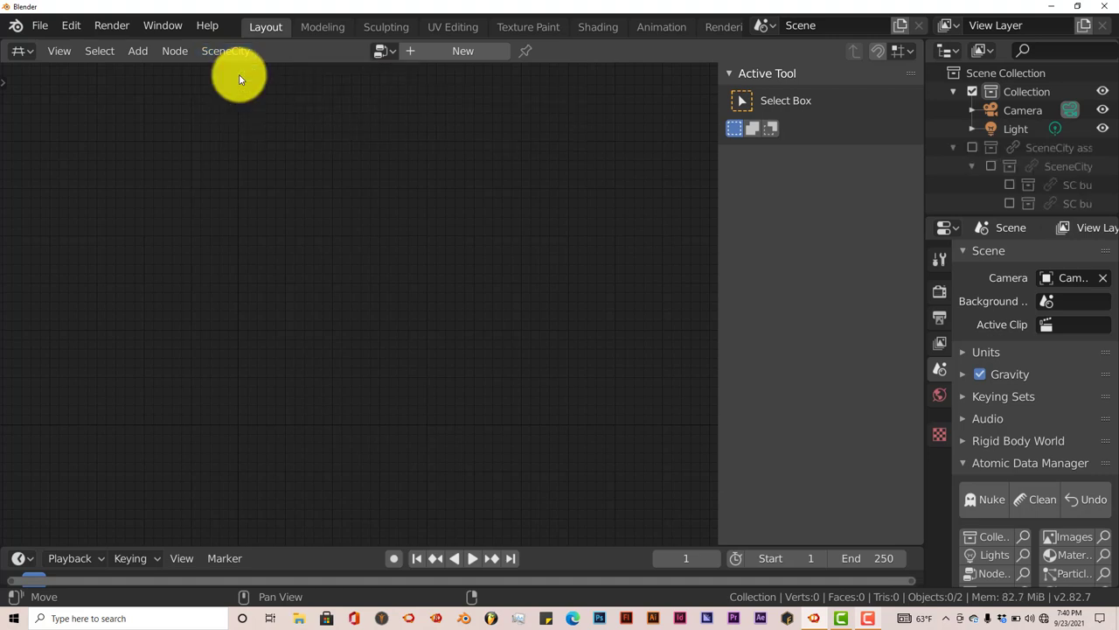
left_click(26, 50)
Return the area to the 3D Viewport, opening and closing its sidebar
left_click(64, 122)
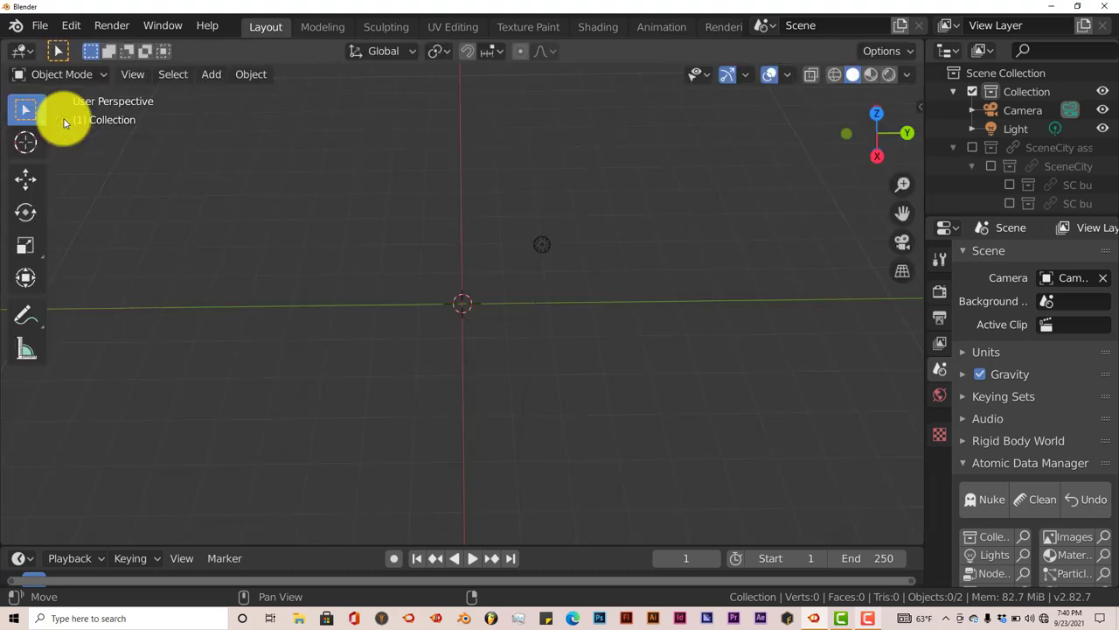
left_click(919, 107)
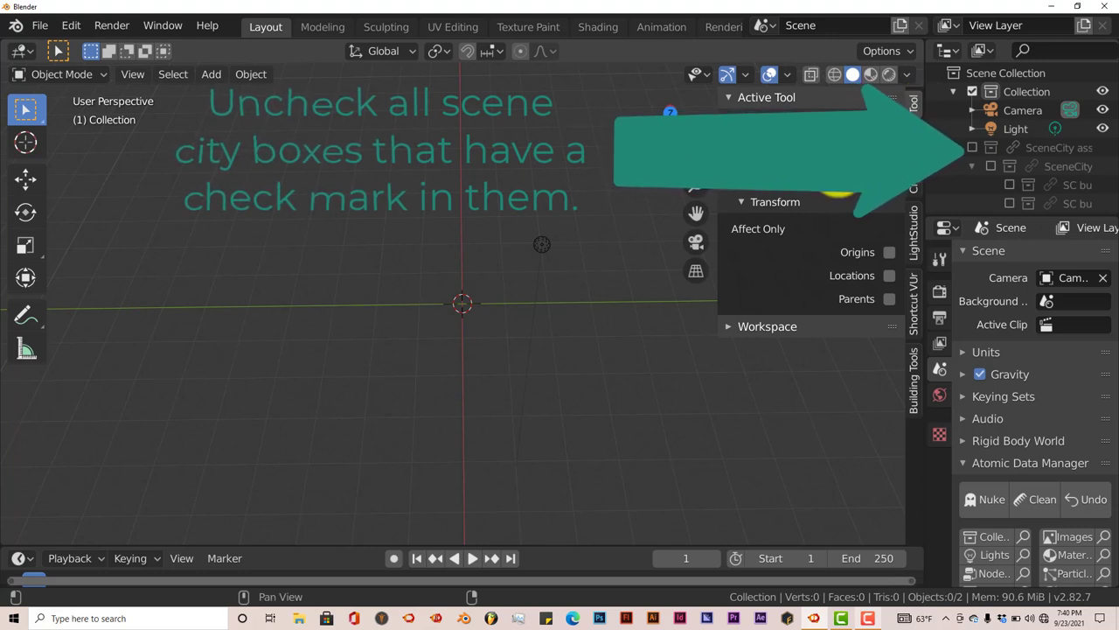
left_click_drag(718, 113, 890, 114)
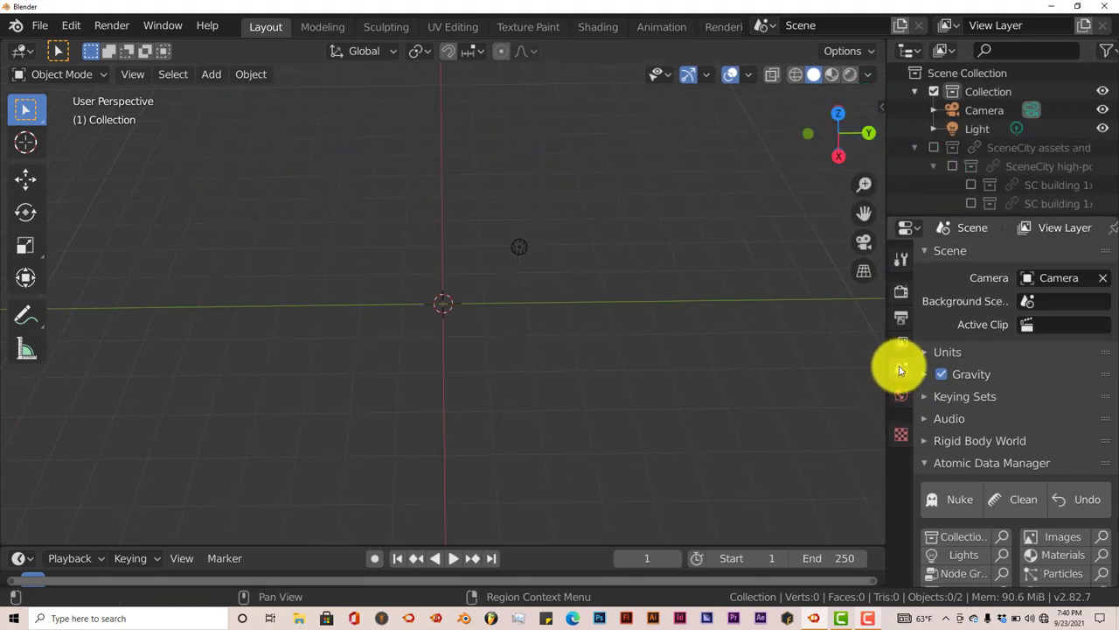
Expand the SceneCity panel in Scene properties and widen the properties area leftward
scroll(1031, 402, "down", 8)
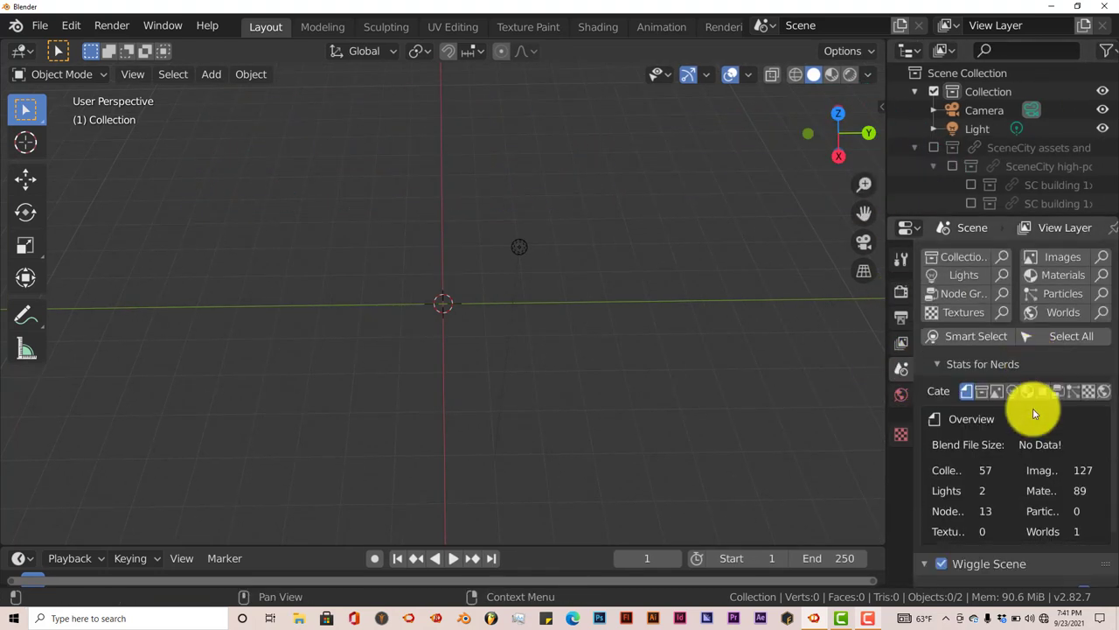
scroll(1033, 407, "down", 3)
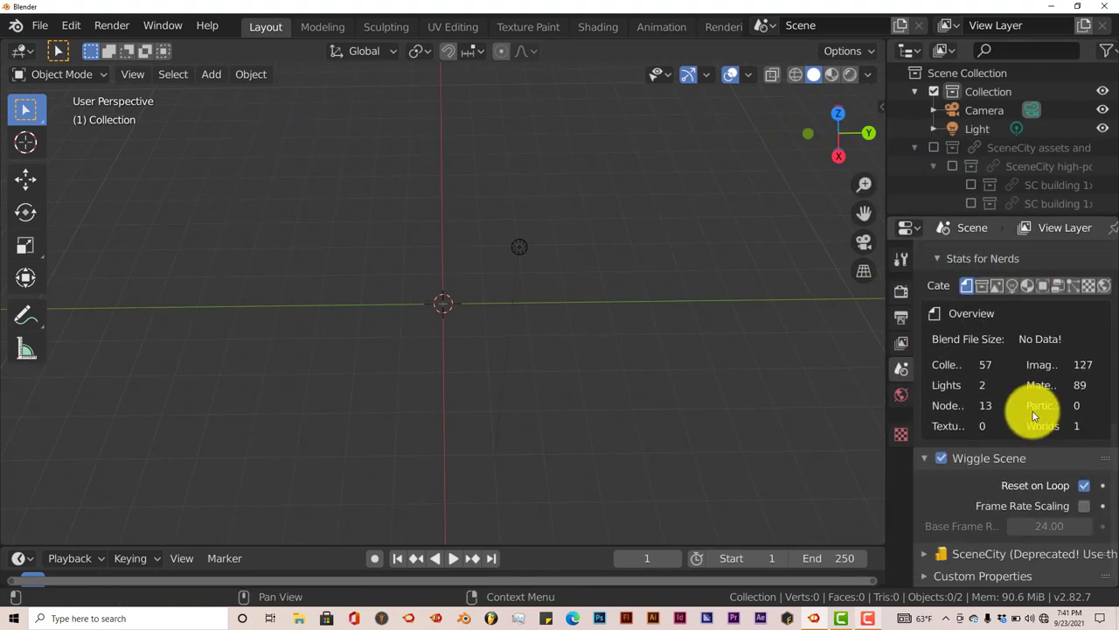
left_click(925, 554)
scroll(1013, 549, "down", 3)
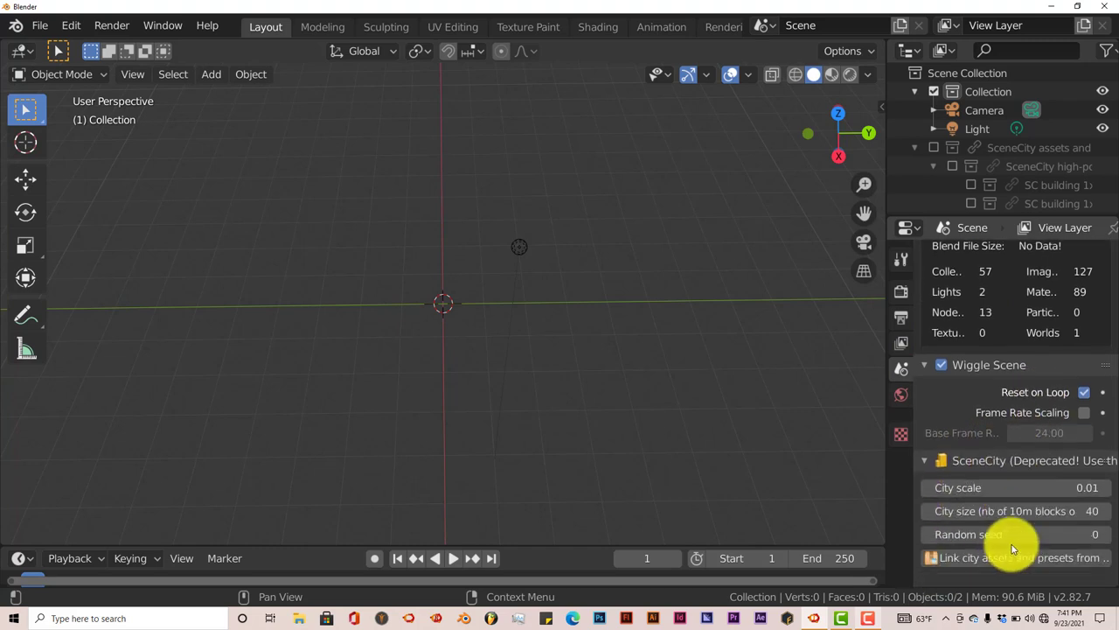
scroll(1013, 549, "down", 7)
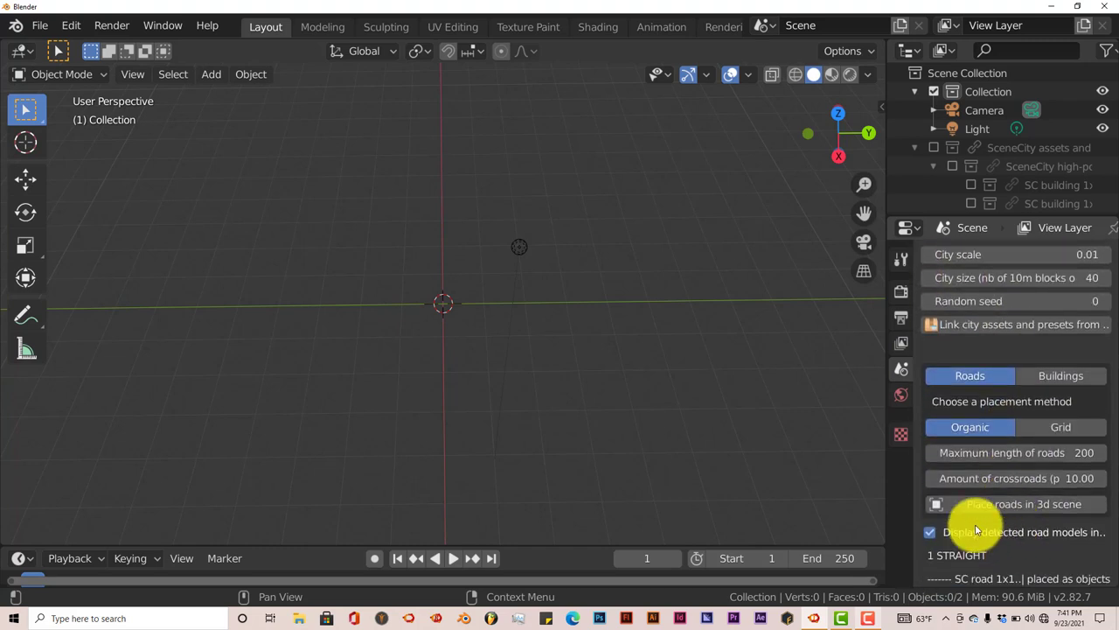
left_click_drag(883, 328, 823, 330)
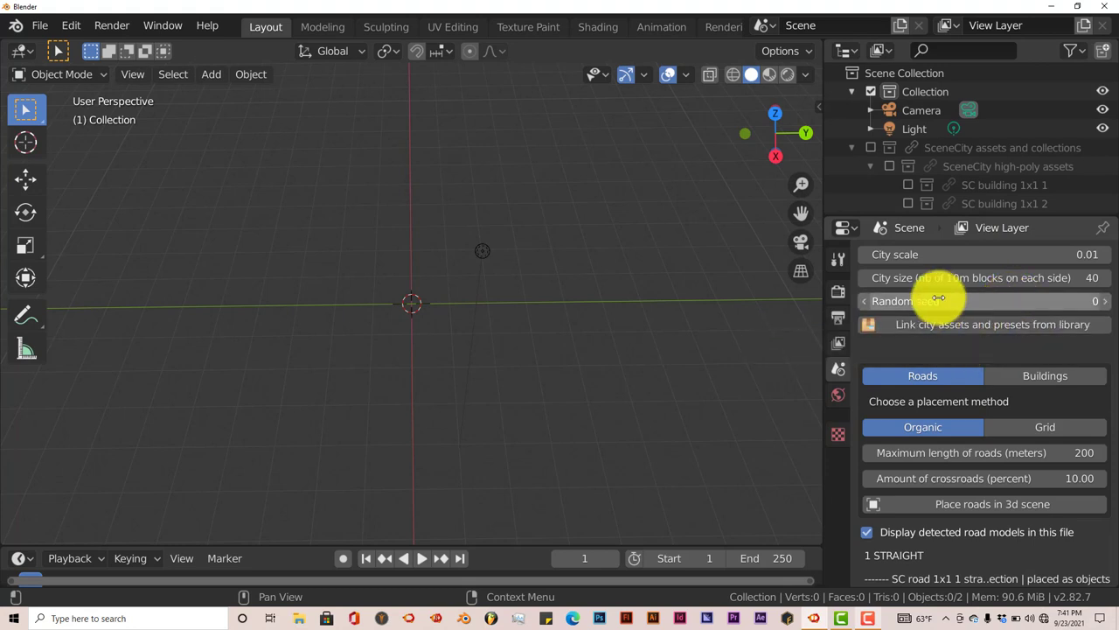
Change the SceneCity City size from 40 to 5
scroll(949, 259, "up", 1)
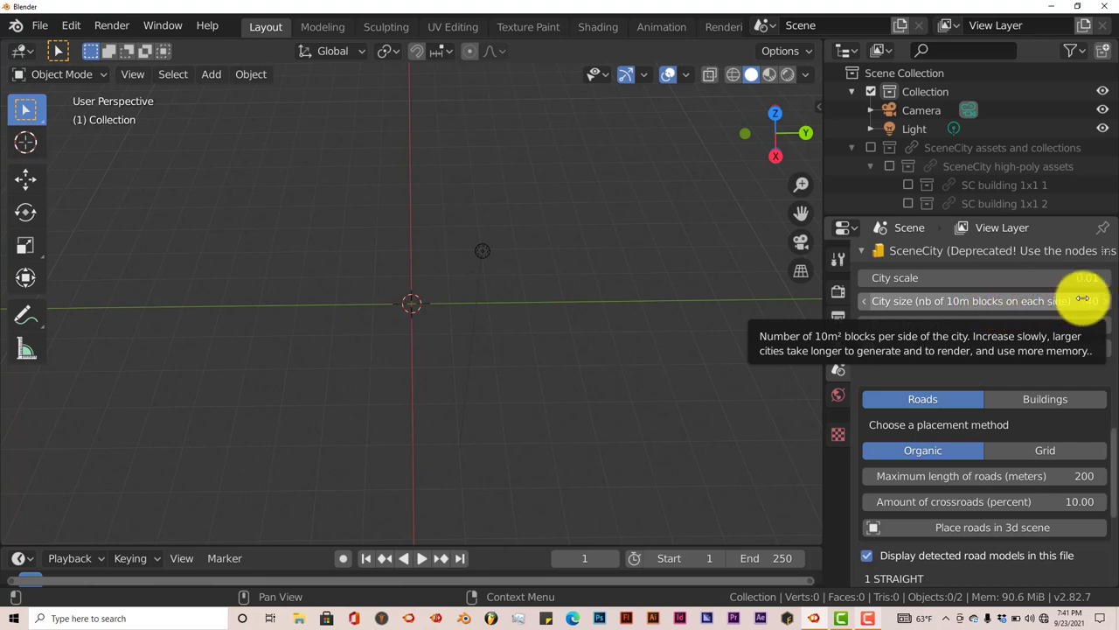
left_click(1041, 300)
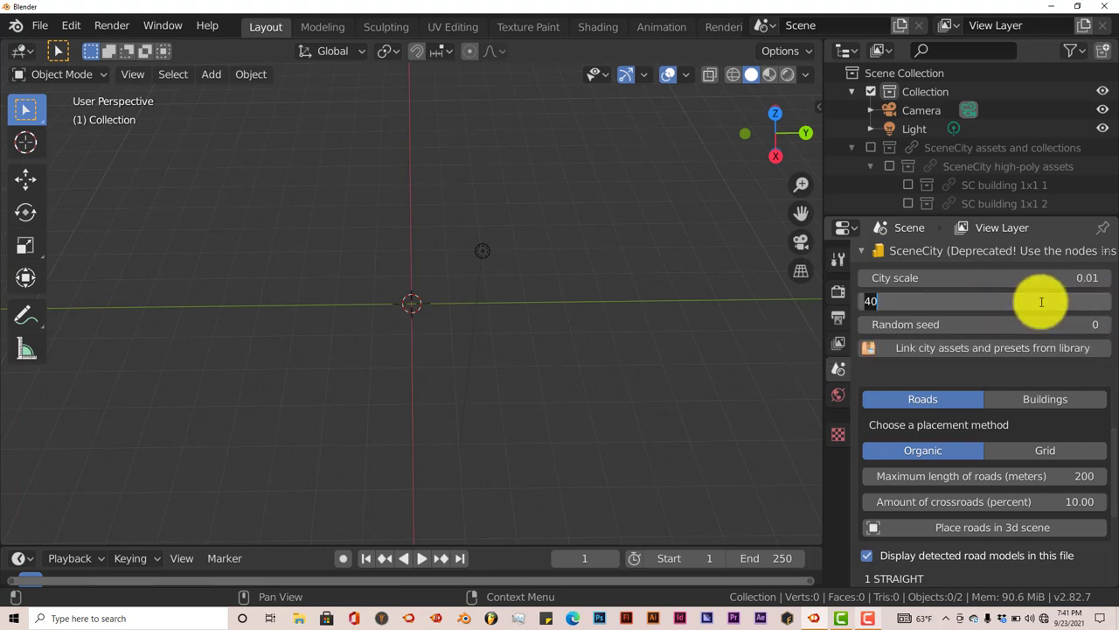
type("5")
key("Return")
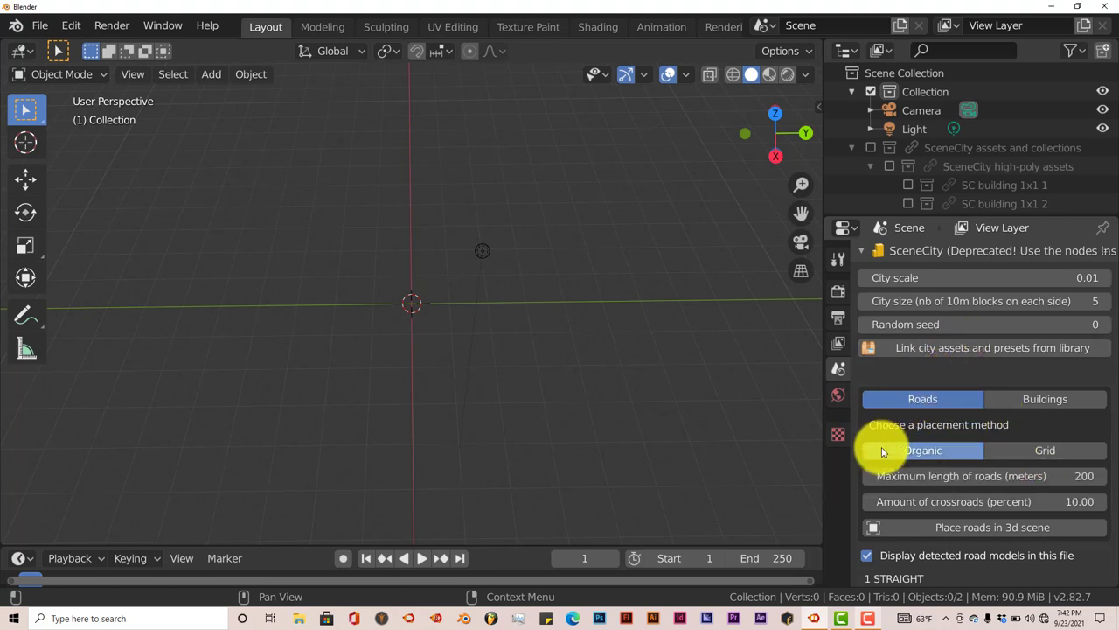
Set the SceneCity Maximum length of roads to 10 instead of 200
scroll(899, 515, "down", 1)
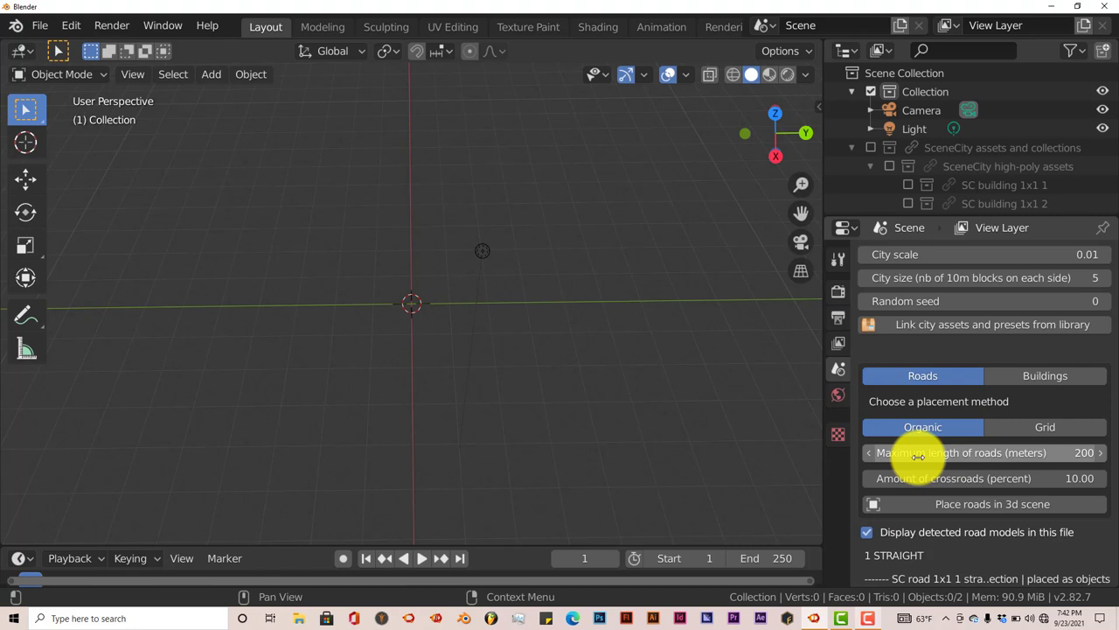
left_click(1012, 452)
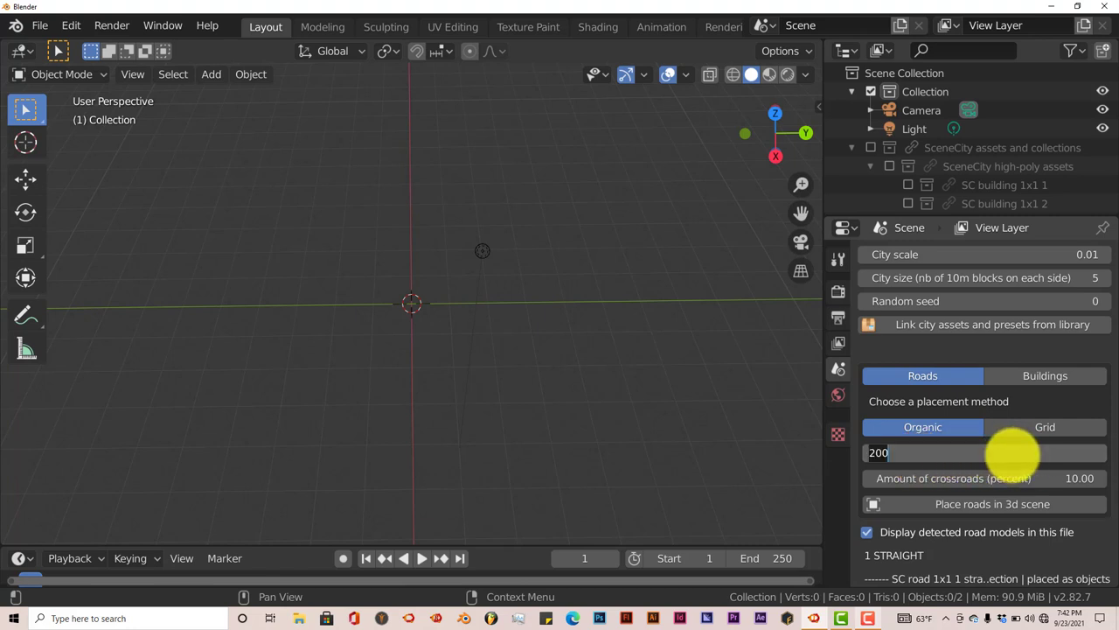
type("10")
key("Return")
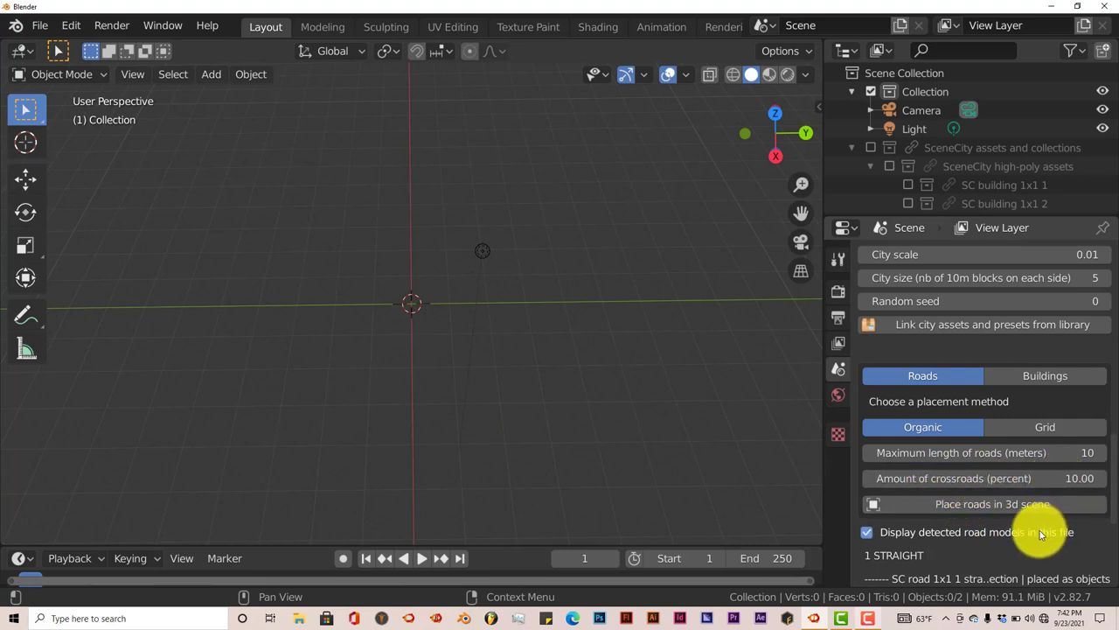
Place the roads in the 3D scene and orbit in close to the cross-shaped crossing
left_click(953, 505)
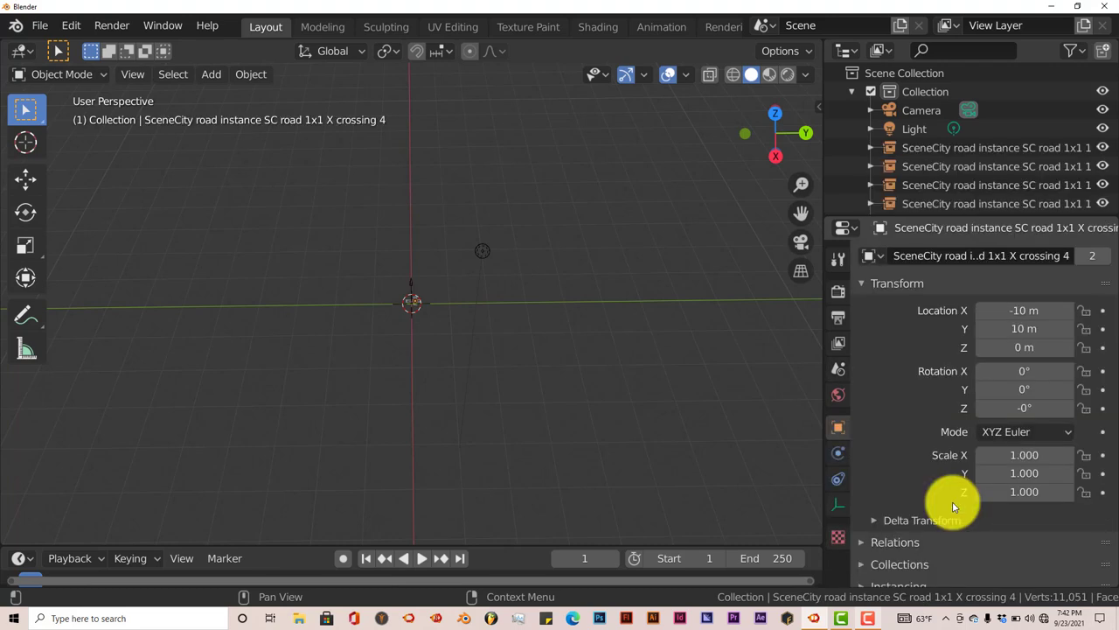
scroll(459, 409, "up", 4)
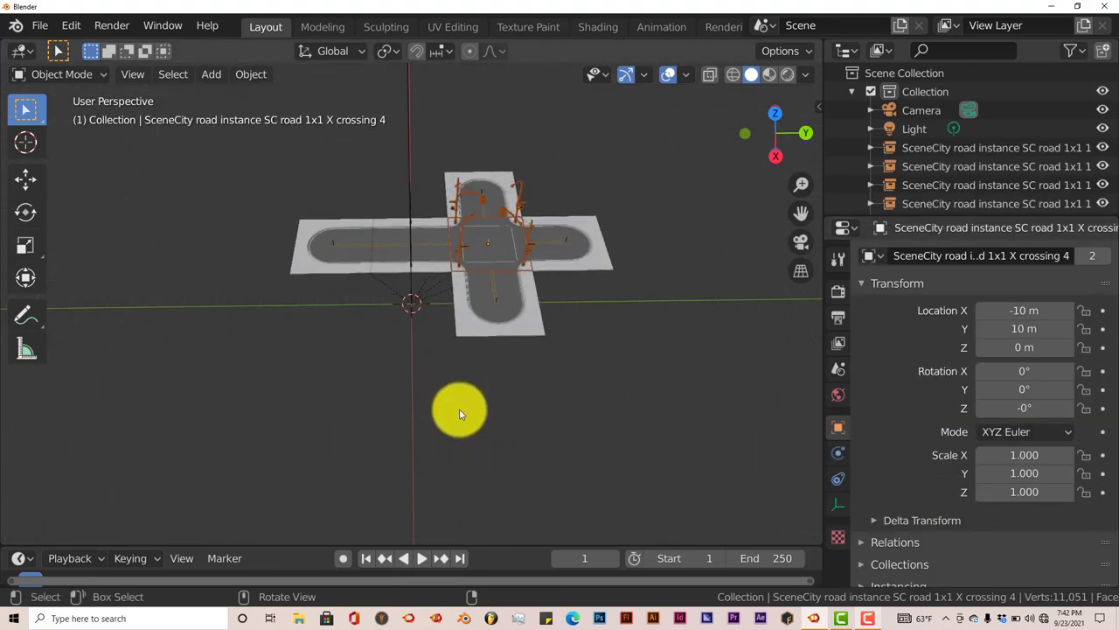
middle_click_drag(452, 408, 470, 318)
scroll(472, 306, "up", 1)
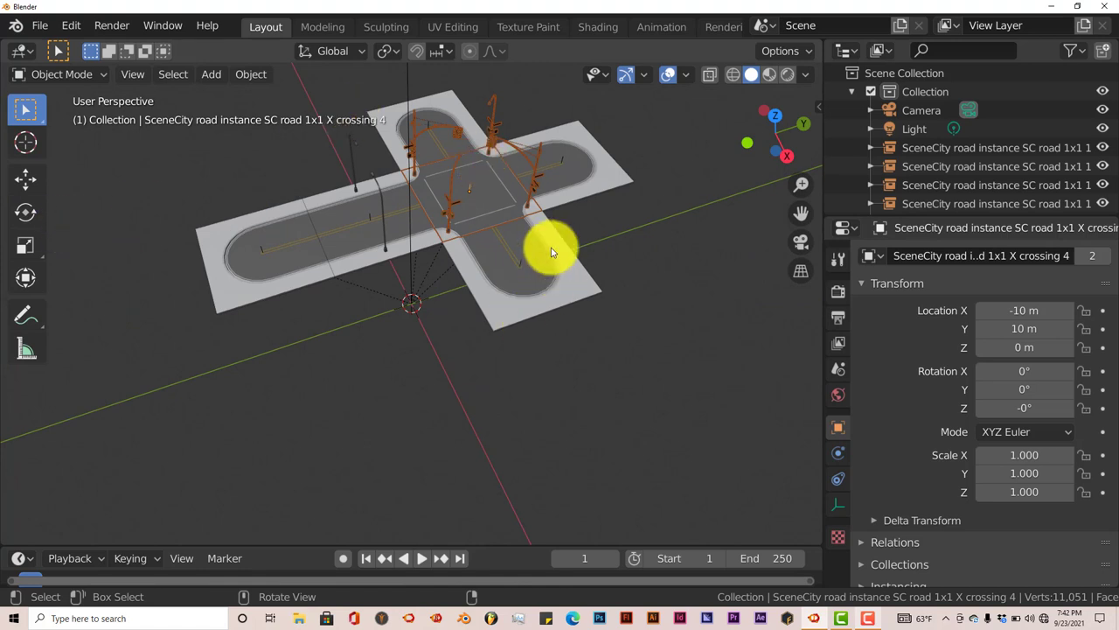
mouse_move(458, 252)
middle_mouse_down()
mouse_move(470, 243)
mouse_move(367, 238)
mouse_move(376, 267)
mouse_move(451, 243)
middle_mouse_up()
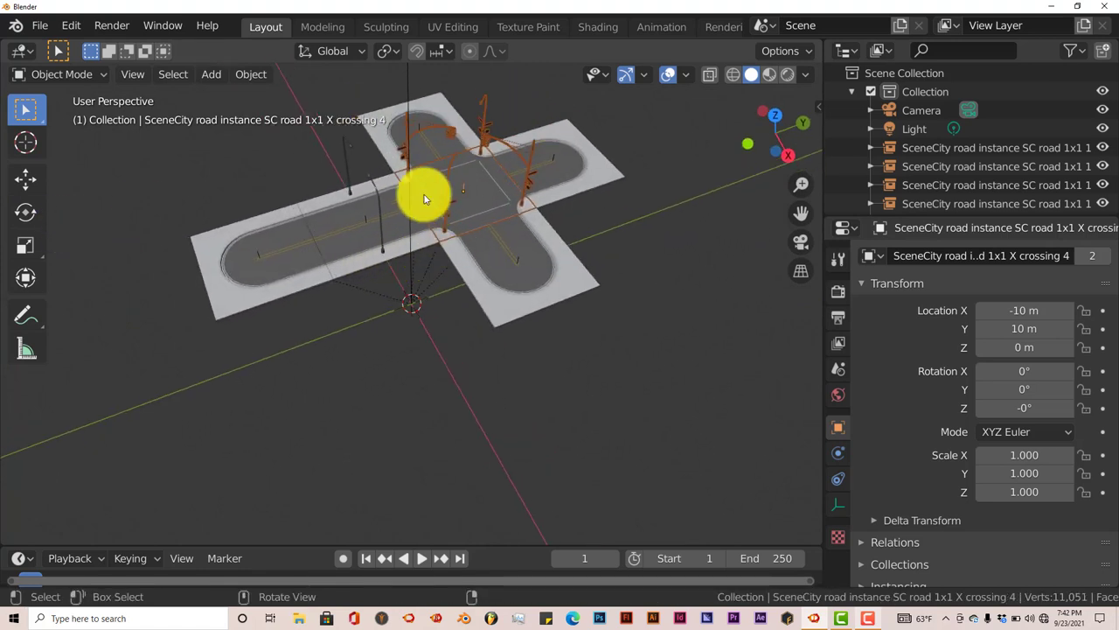
middle_click_drag(437, 282, 433, 271)
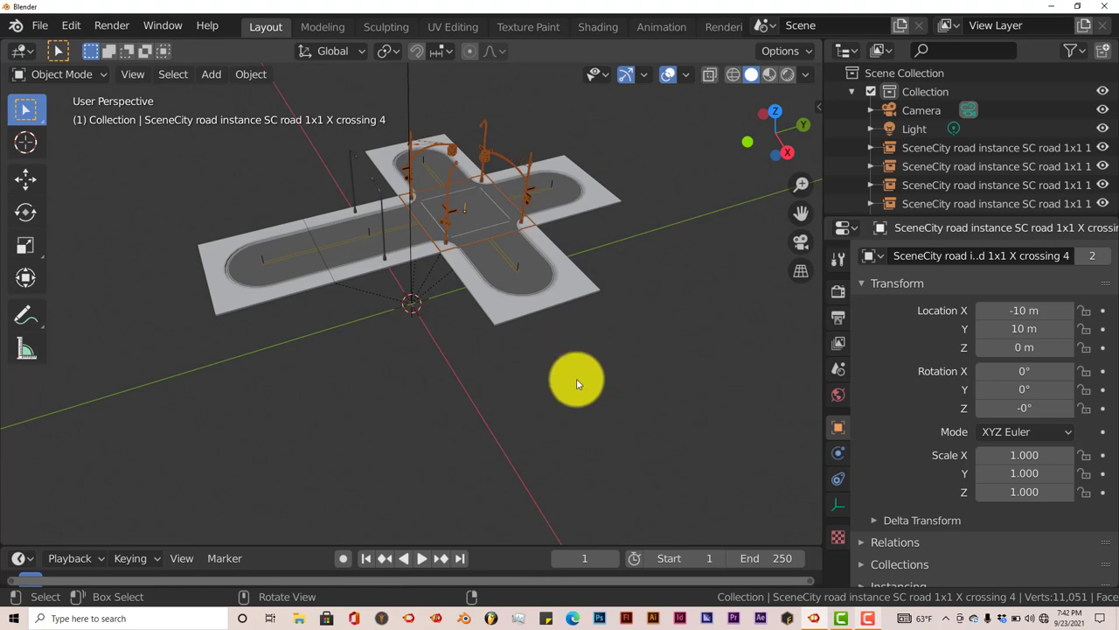
In the SceneCity Buildings options, set Amount of buildings to 20
left_click(840, 370)
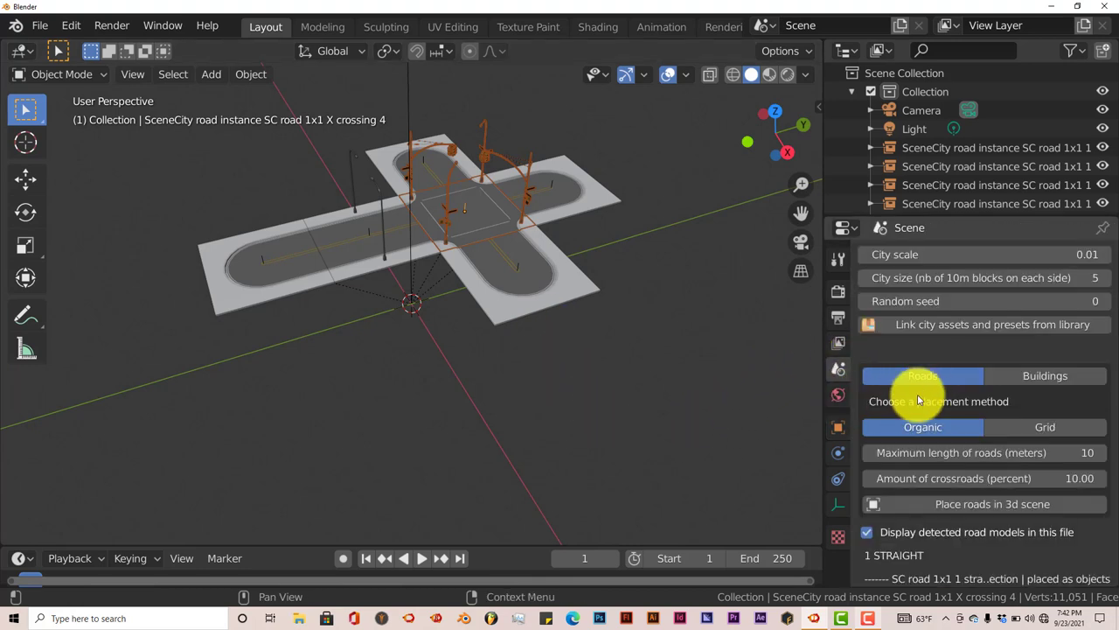
scroll(918, 392, "up", 3)
scroll(953, 403, "down", 1)
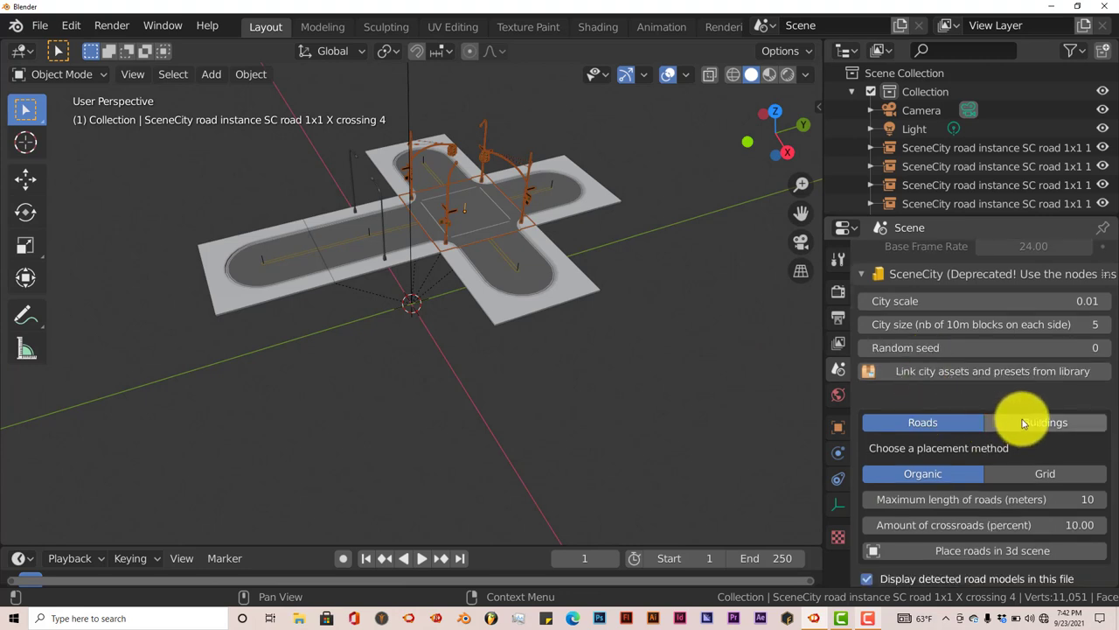
left_click(1022, 421)
scroll(1034, 497, "down", 2)
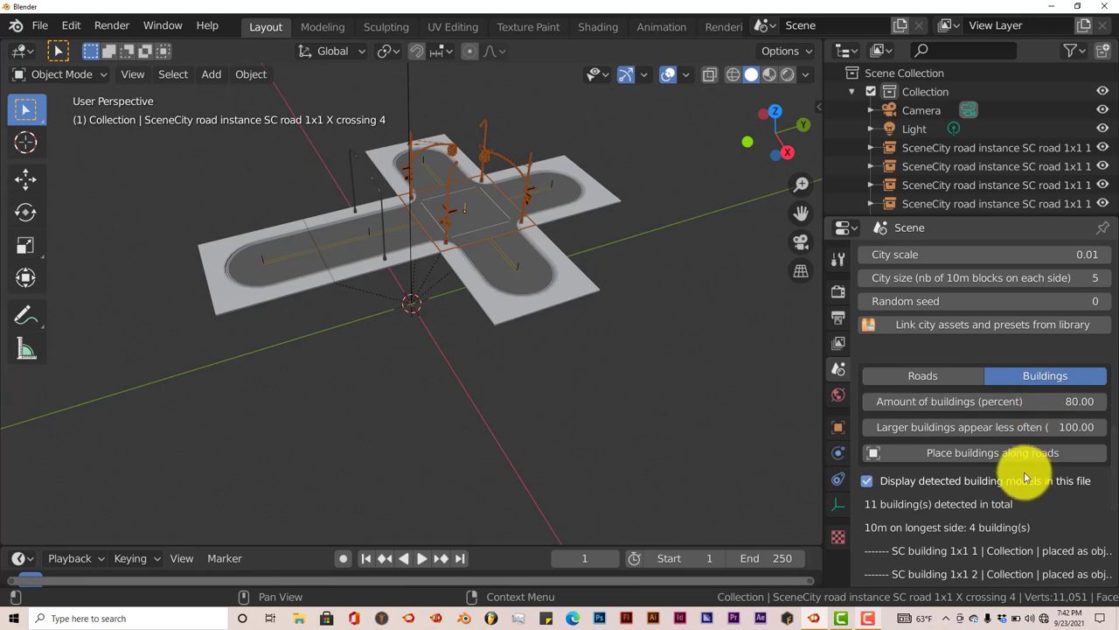
left_click(980, 402)
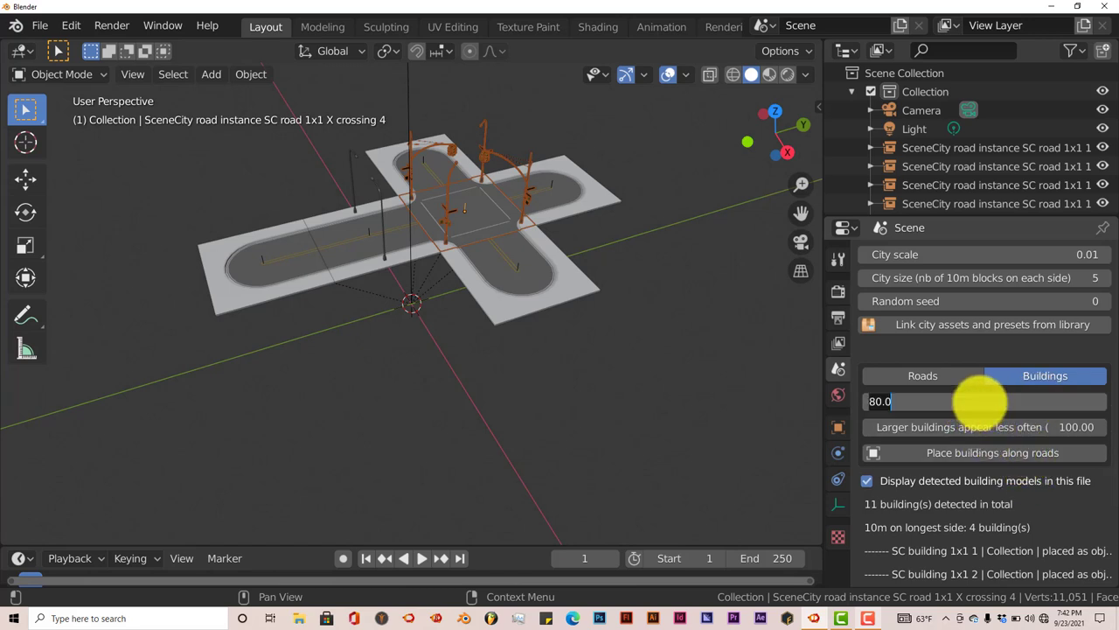
type("20")
key("Return")
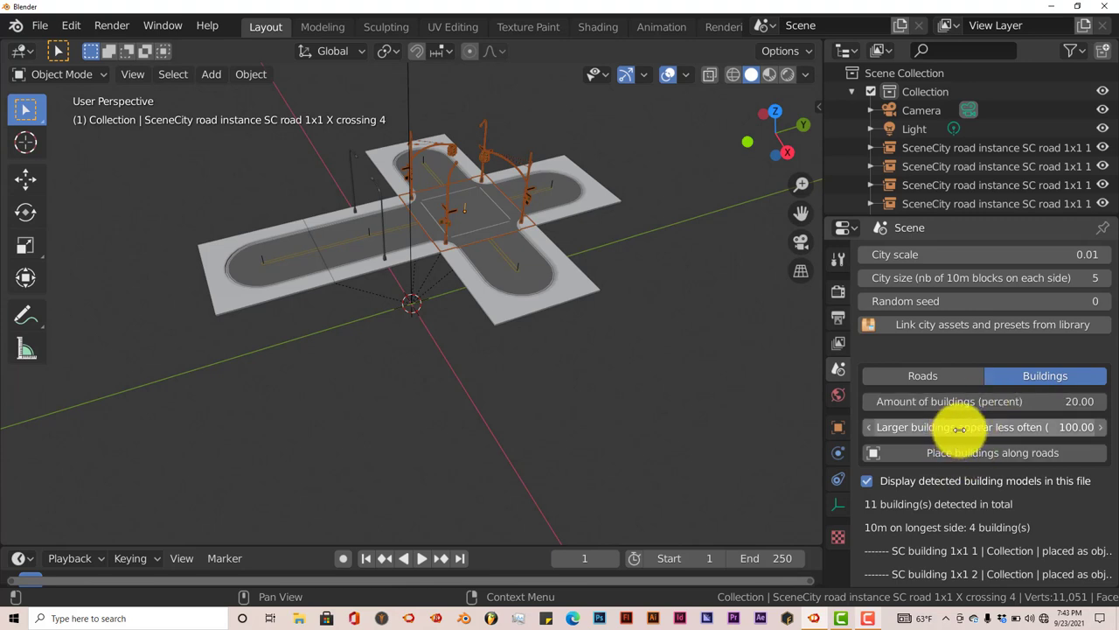
Set Larger buildings appear less often to 50
left_click(1062, 429)
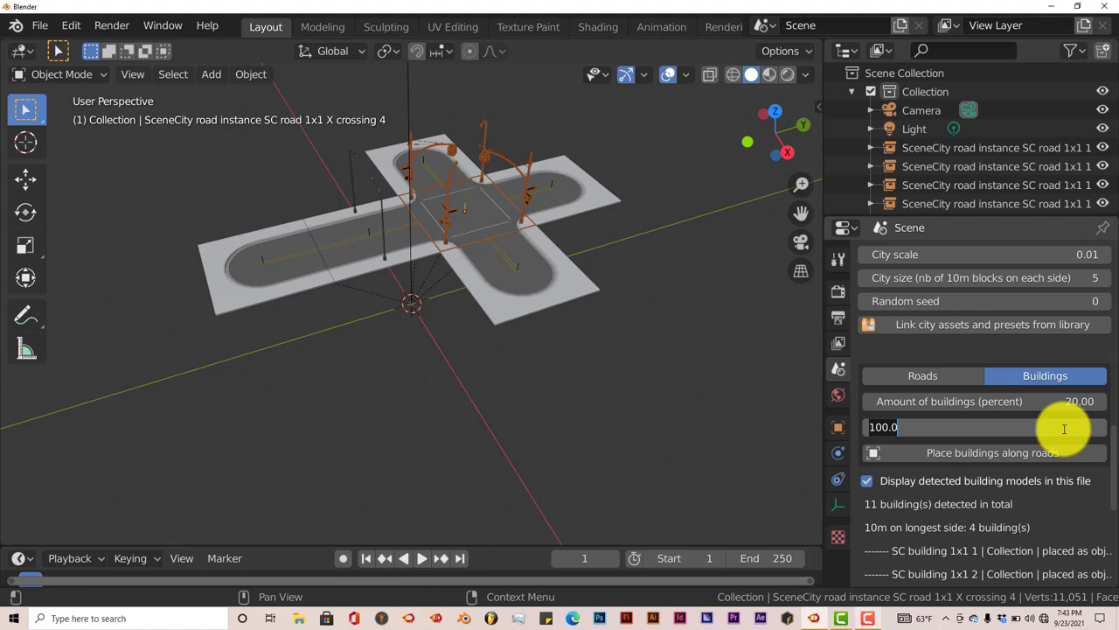
type("50")
key("Return")
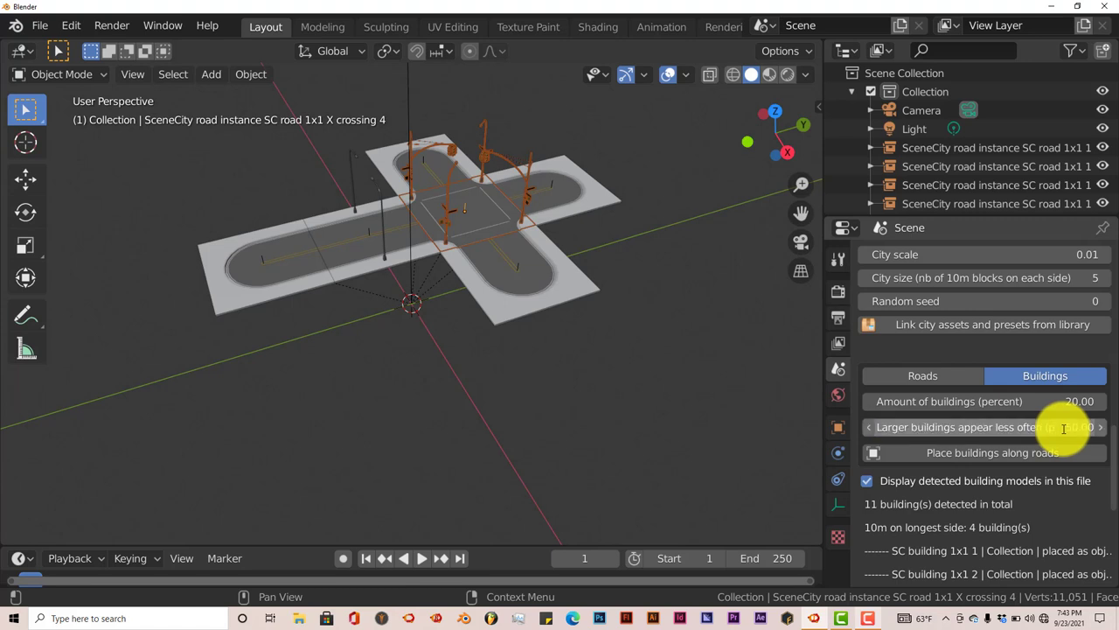
Place buildings along the roads and orbit around the three new buildings
left_click(962, 453)
middle_click_drag(766, 450, 501, 400)
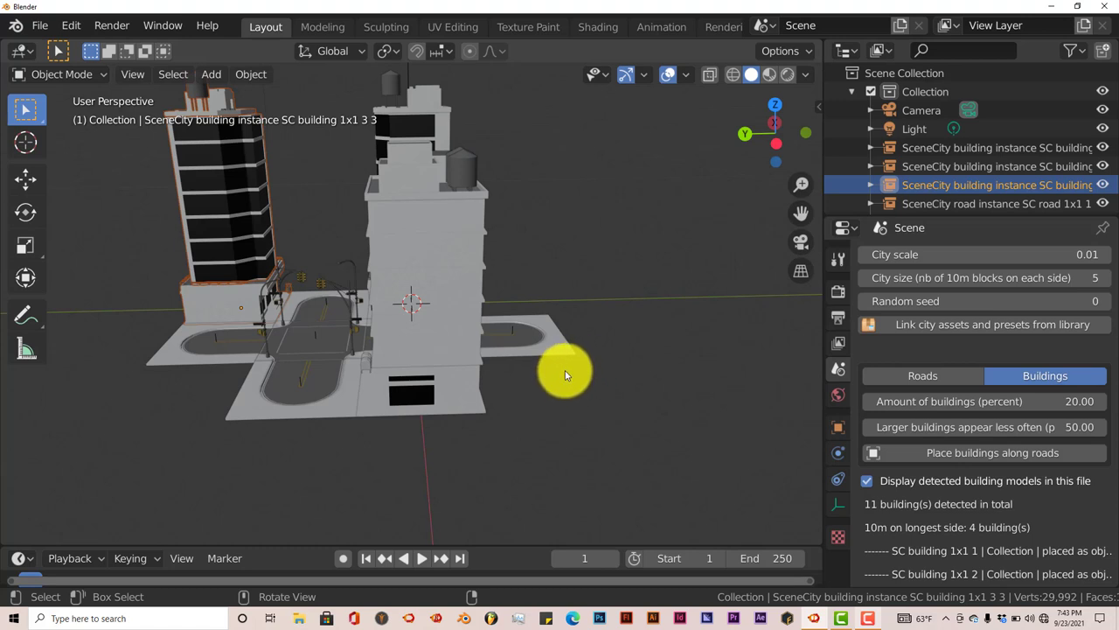
mouse_move(346, 246)
middle_mouse_down()
mouse_move(389, 256)
mouse_move(350, 262)
middle_mouse_up()
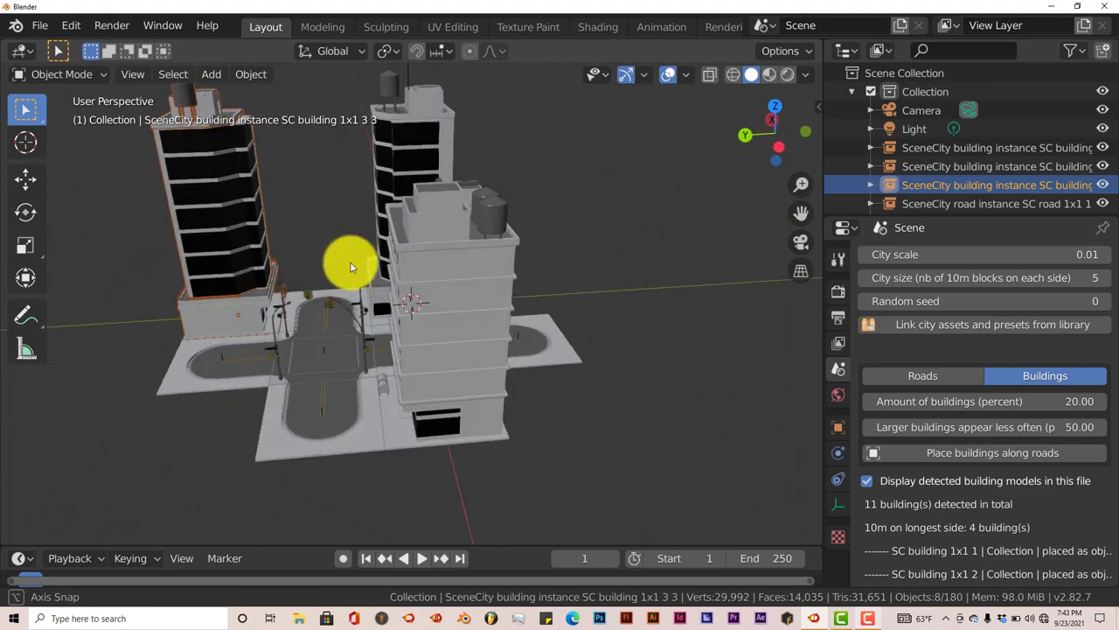
scroll(408, 299, "up", 5)
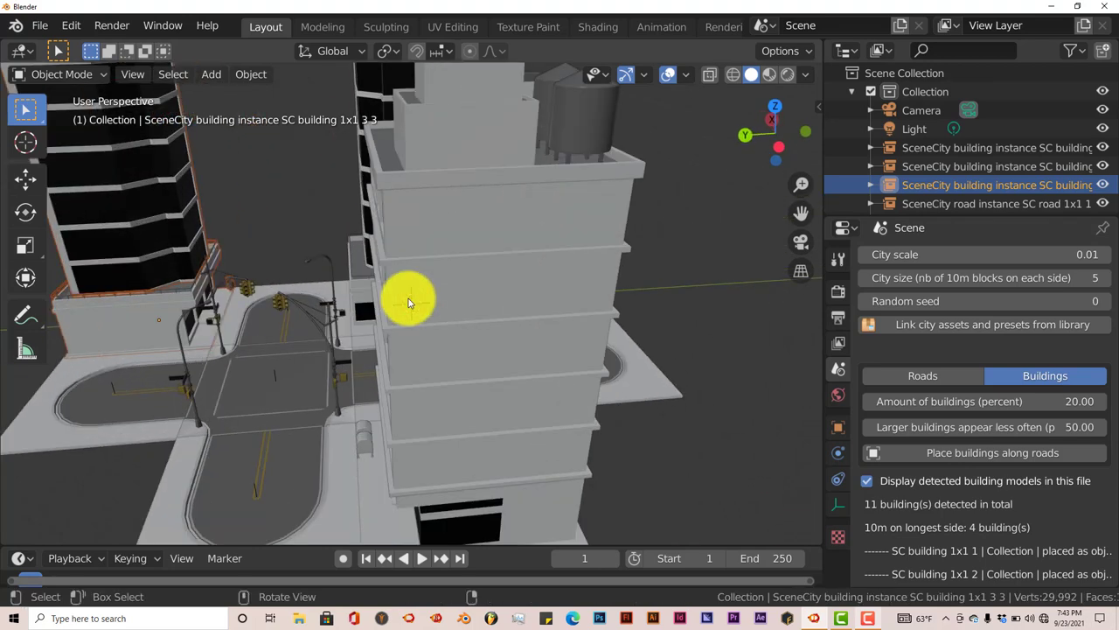
scroll(408, 299, "down", 5)
mouse_move(409, 306)
middle_mouse_down()
mouse_move(353, 304)
mouse_move(408, 305)
middle_mouse_up()
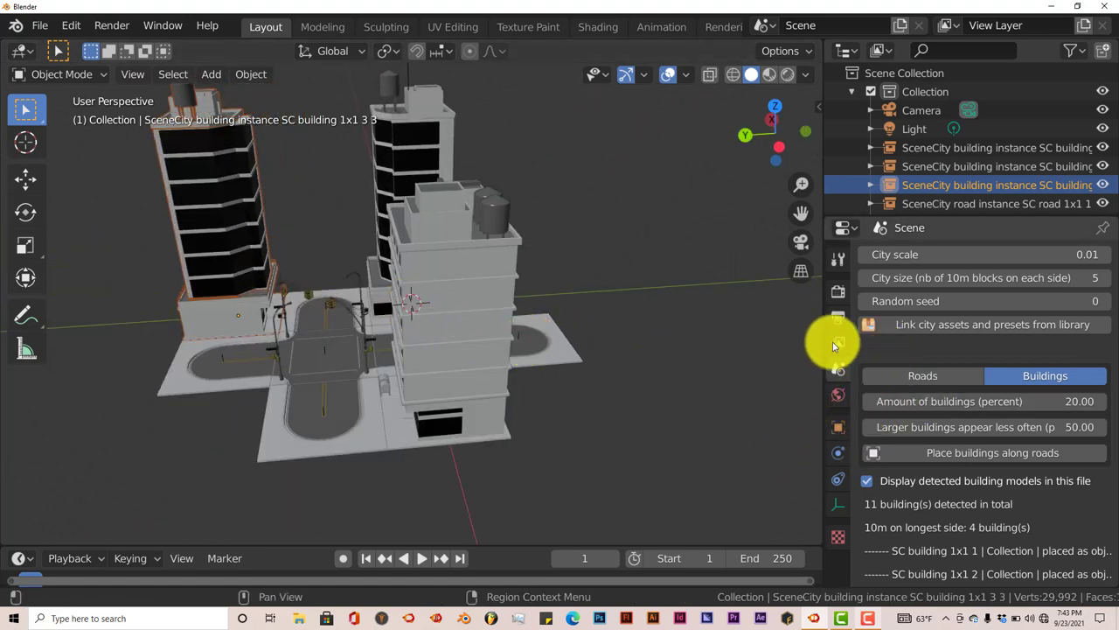
Show the World settings and zoom in close around the crossroads and tall building
left_click(837, 394)
left_click(469, 262)
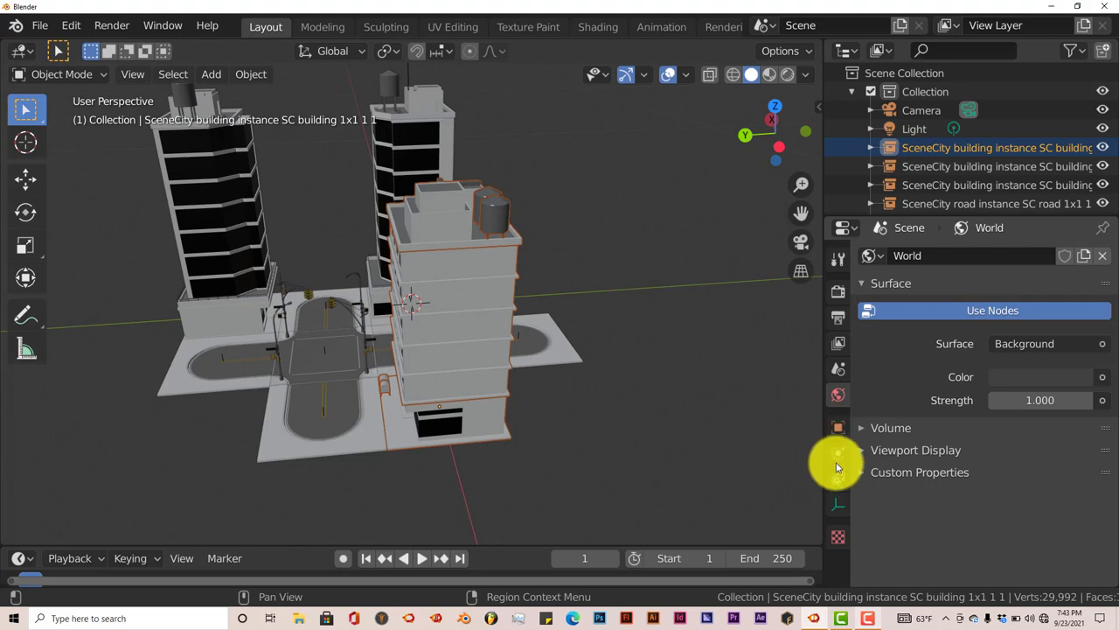
middle_click_drag(358, 359, 379, 367)
scroll(465, 357, "up", 3)
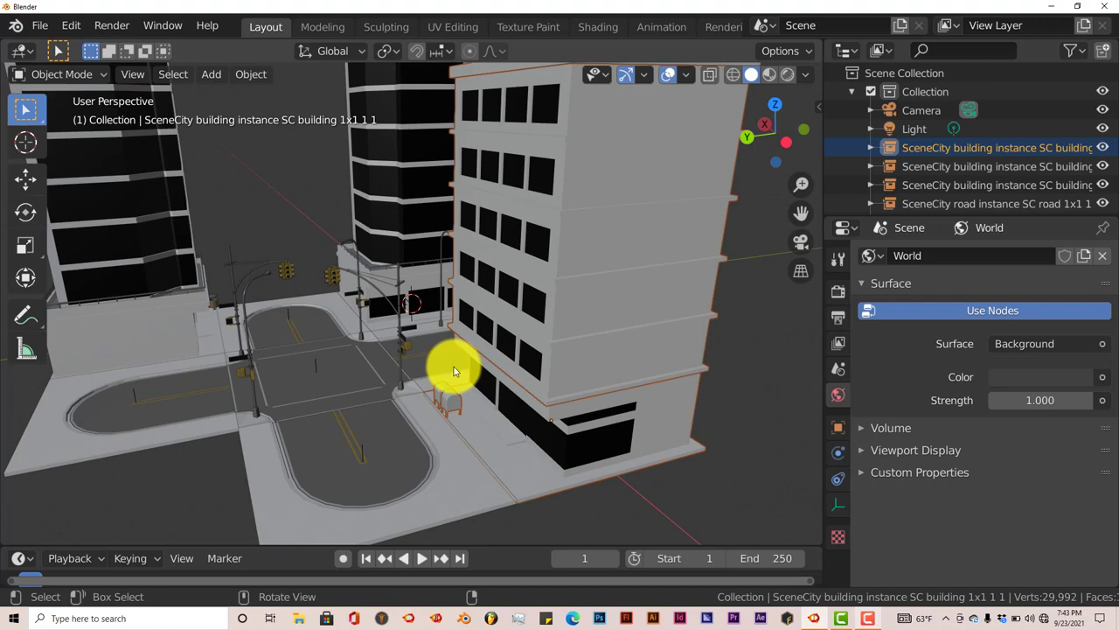
middle_click_drag(432, 375, 438, 374)
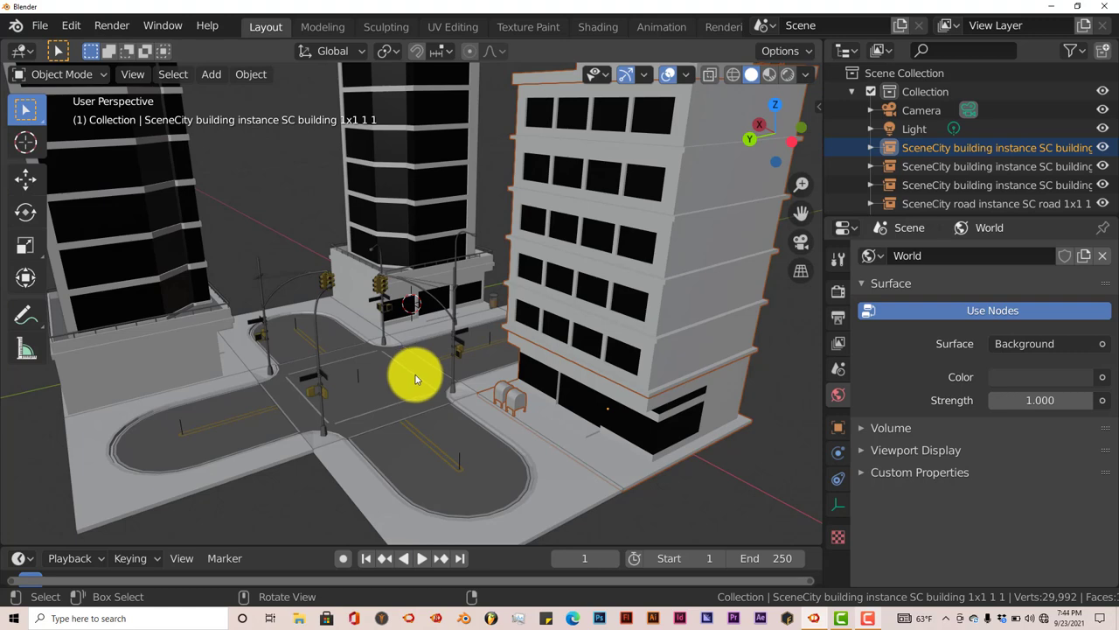
mouse_move(390, 396)
middle_mouse_down()
mouse_move(383, 382)
mouse_move(399, 392)
mouse_move(397, 376)
middle_mouse_up()
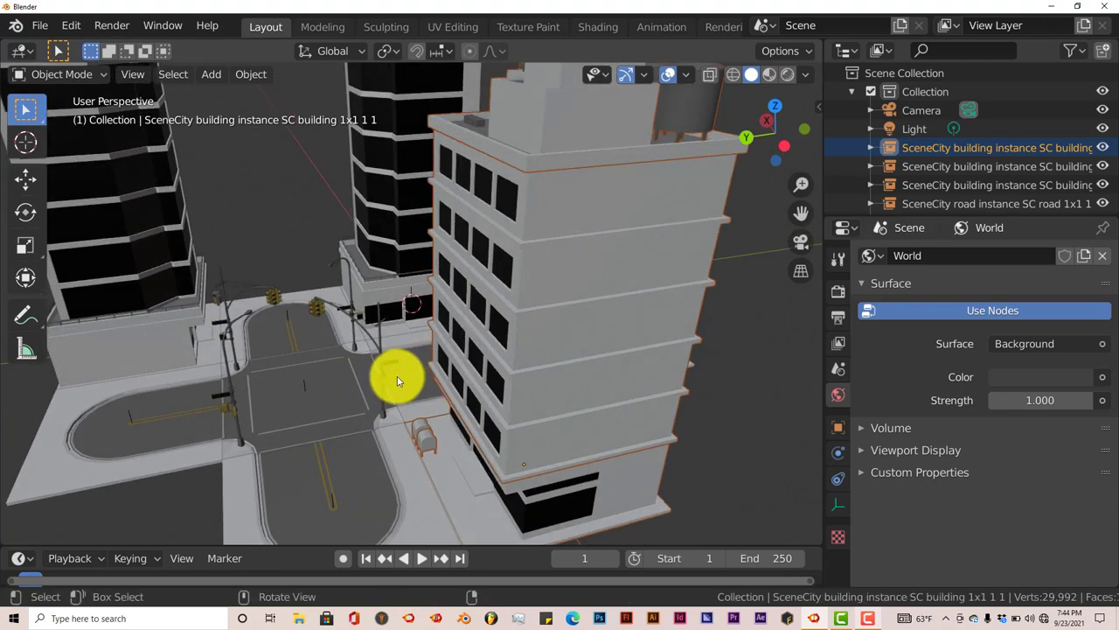
scroll(472, 383, "up", 3)
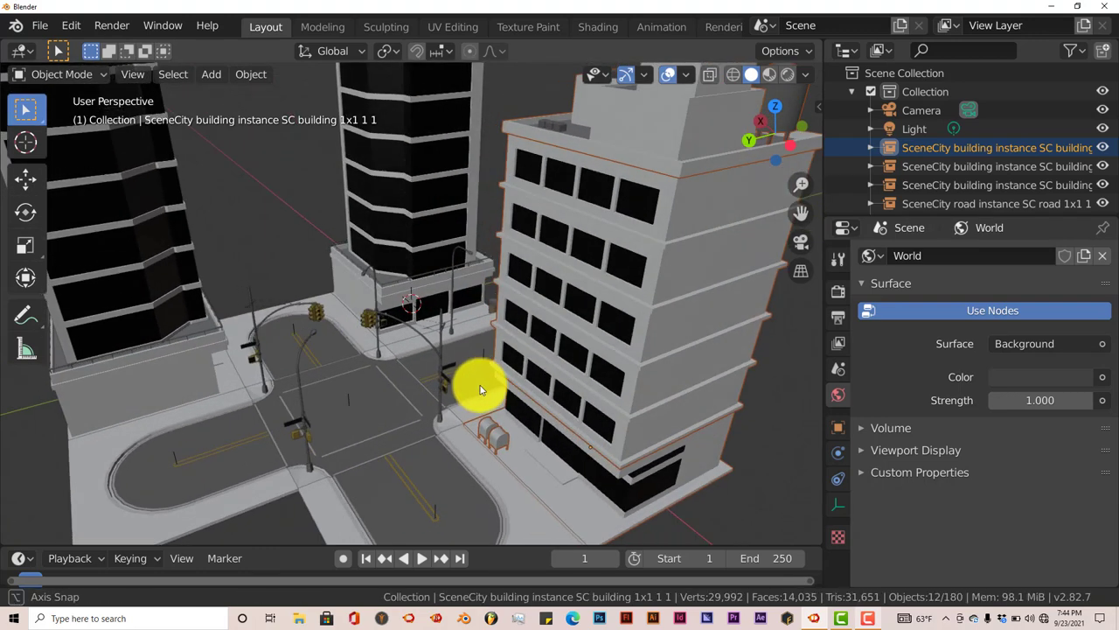
middle_click_drag(468, 377, 470, 376)
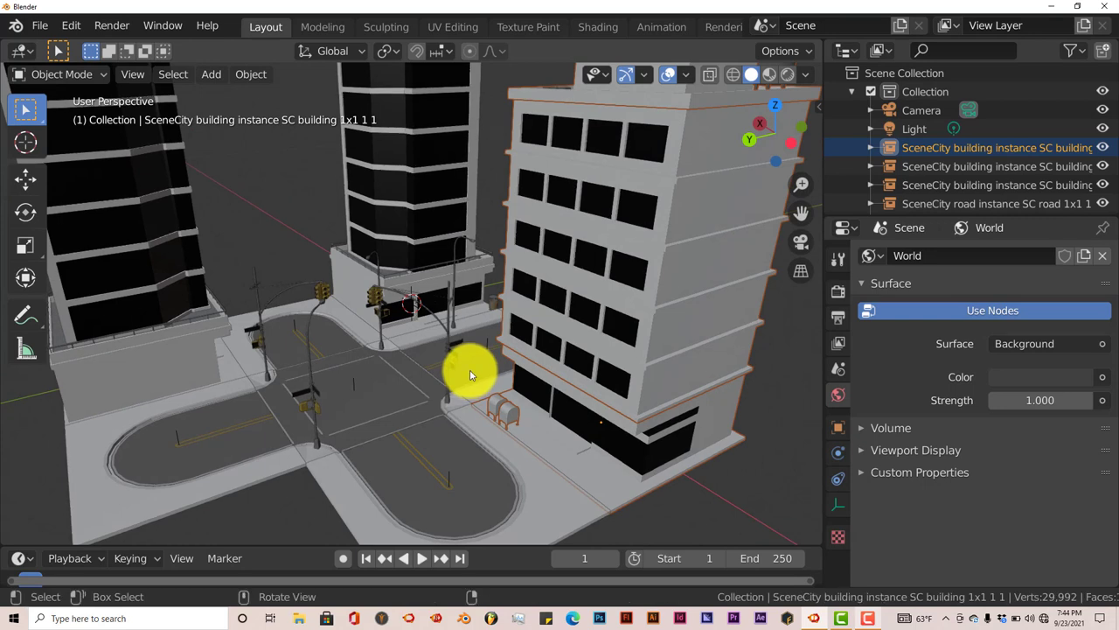